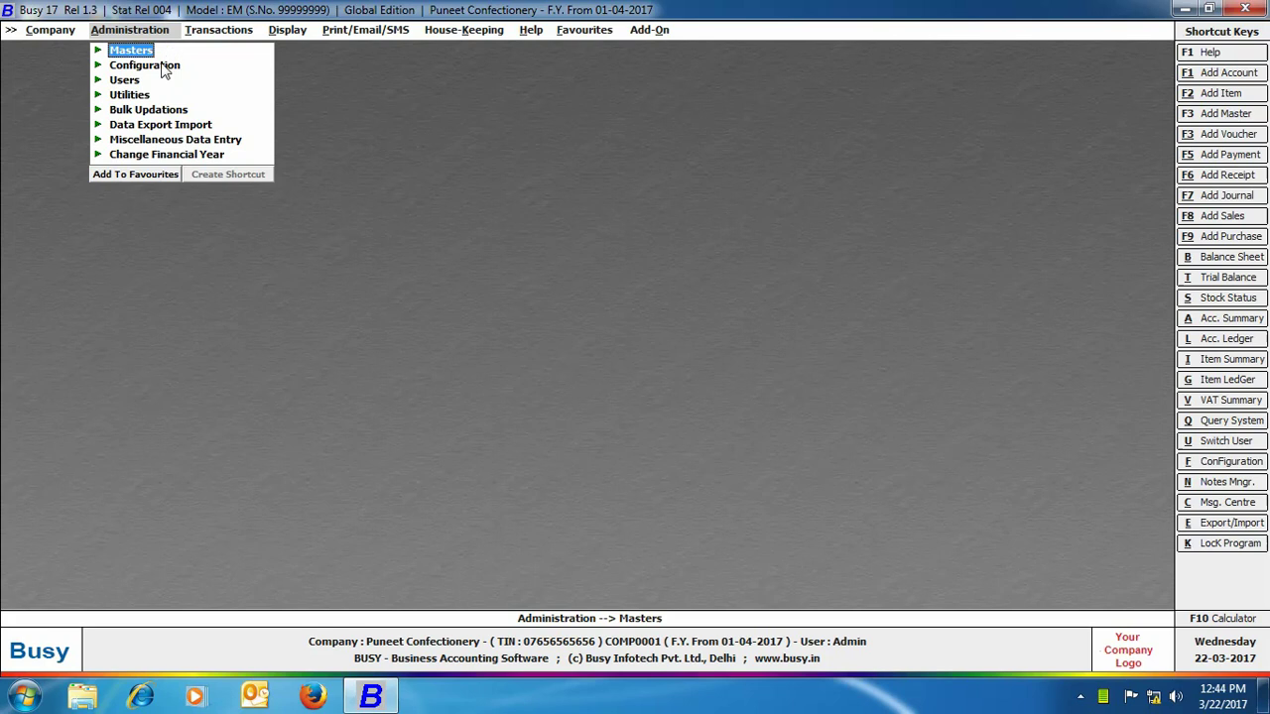
Enable Packaging Units of Items and set quantity decimal places to 0 in the inventory features
click(164, 66)
double_click(165, 67)
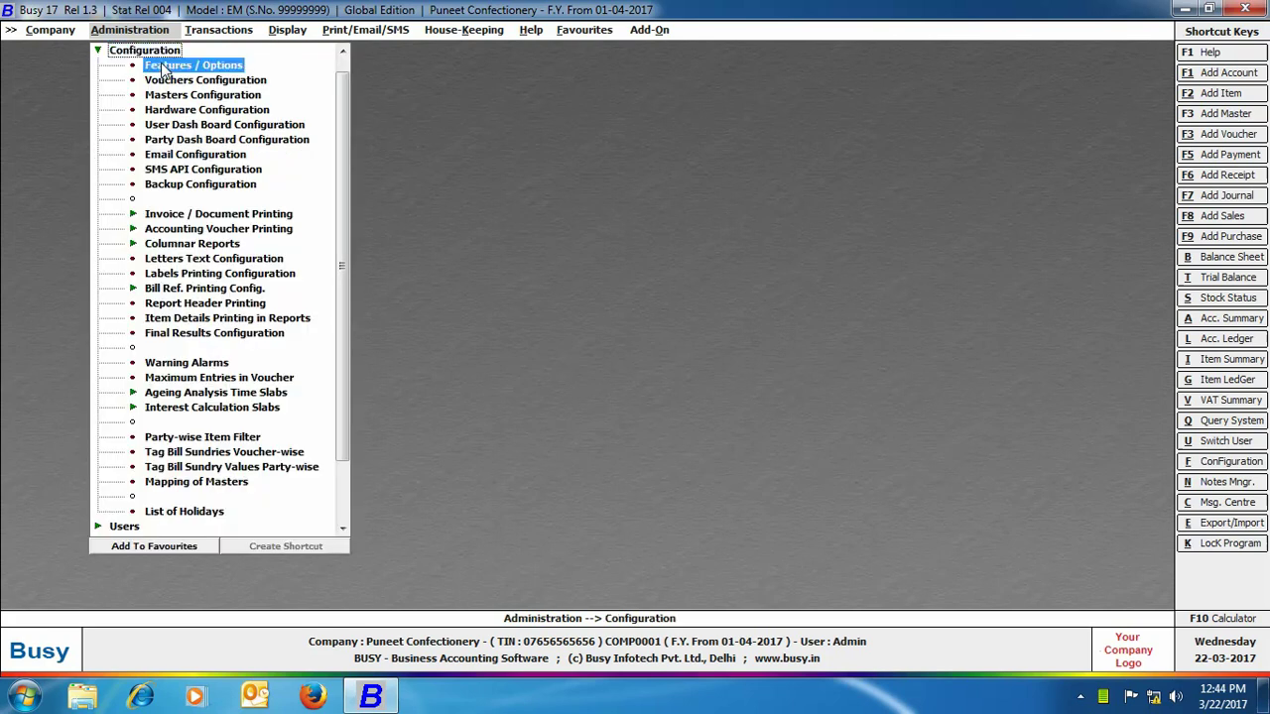
click(121, 250)
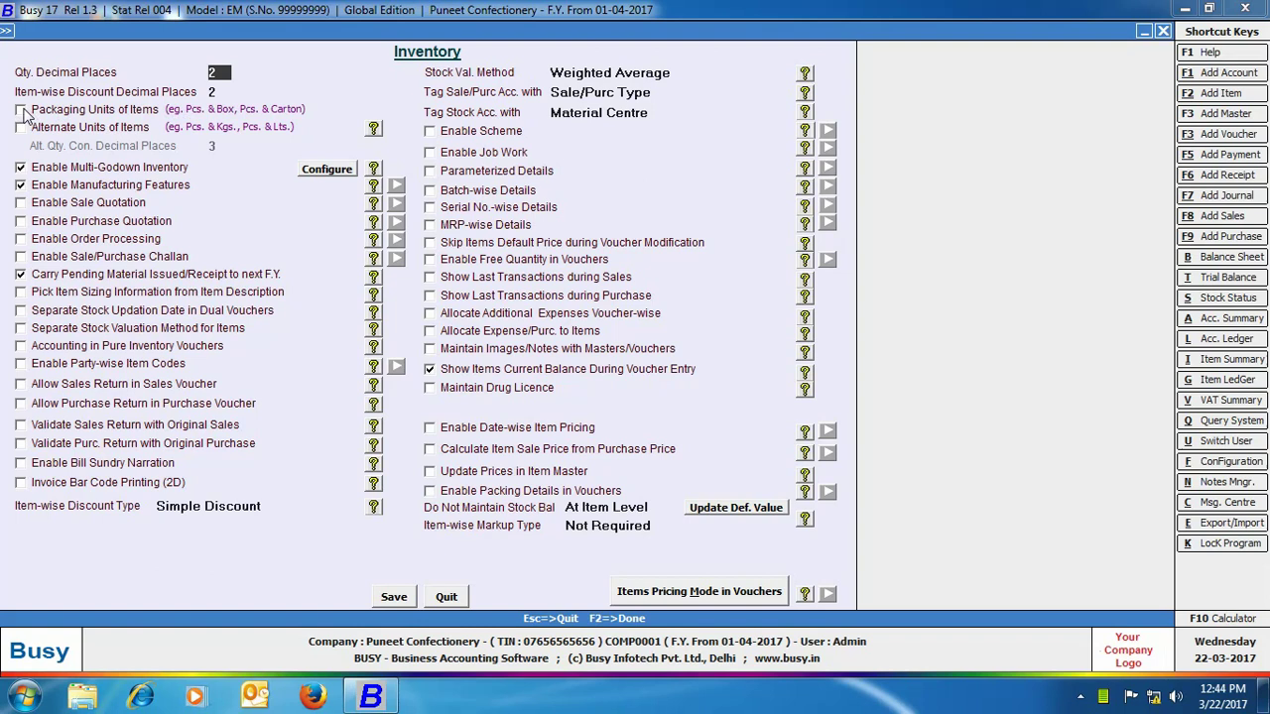
click(26, 111)
click(220, 75)
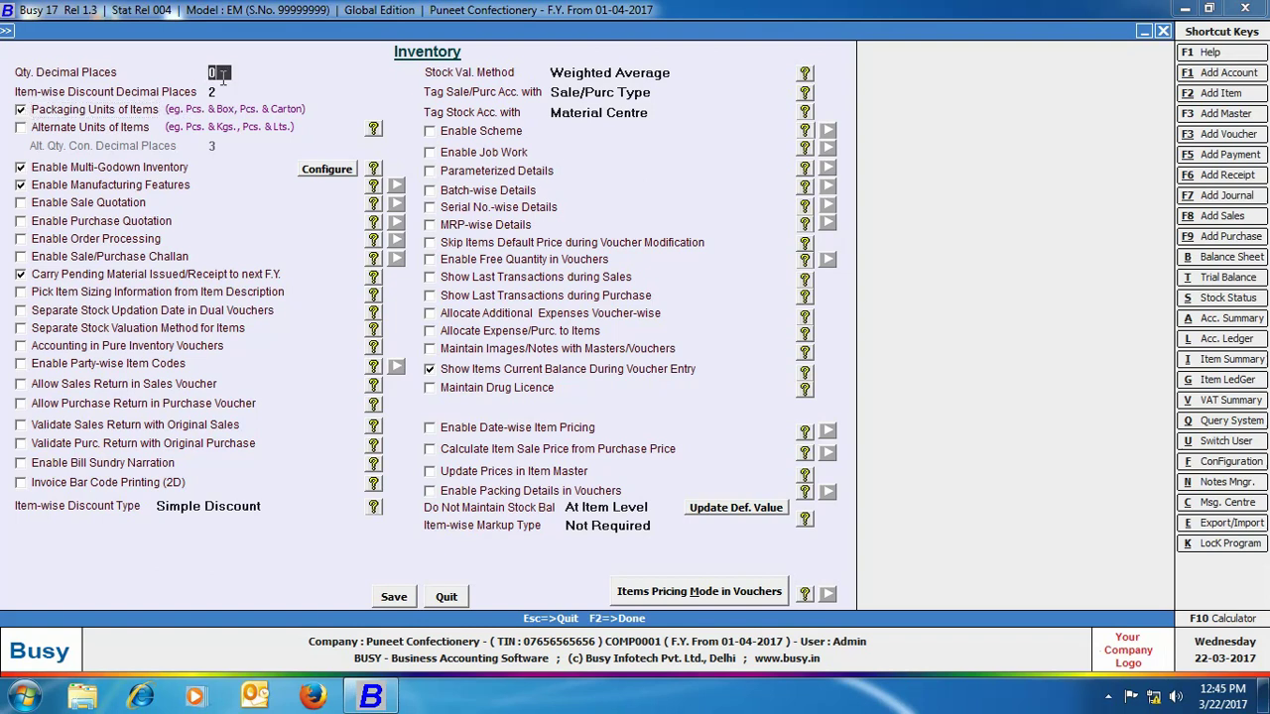
click(394, 596)
click(124, 570)
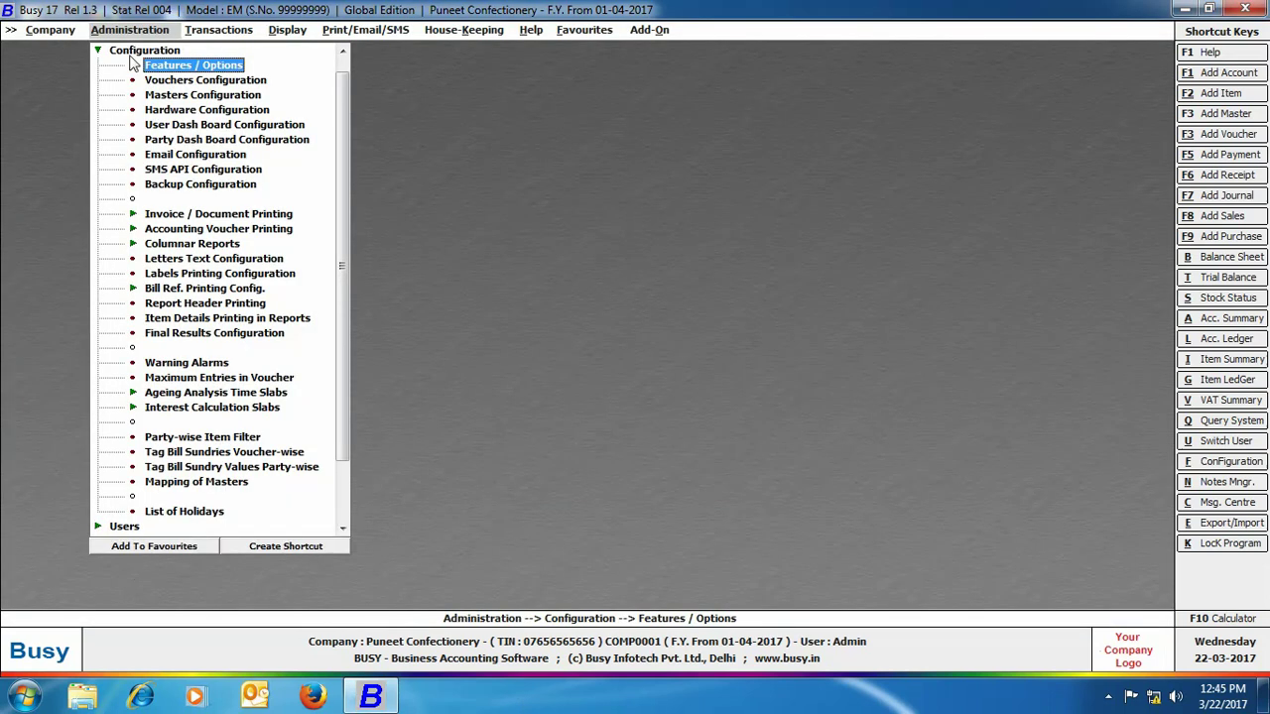
Open the Add Item master form under Masters > Item
key(Escape)
key(Up)
key(Return)
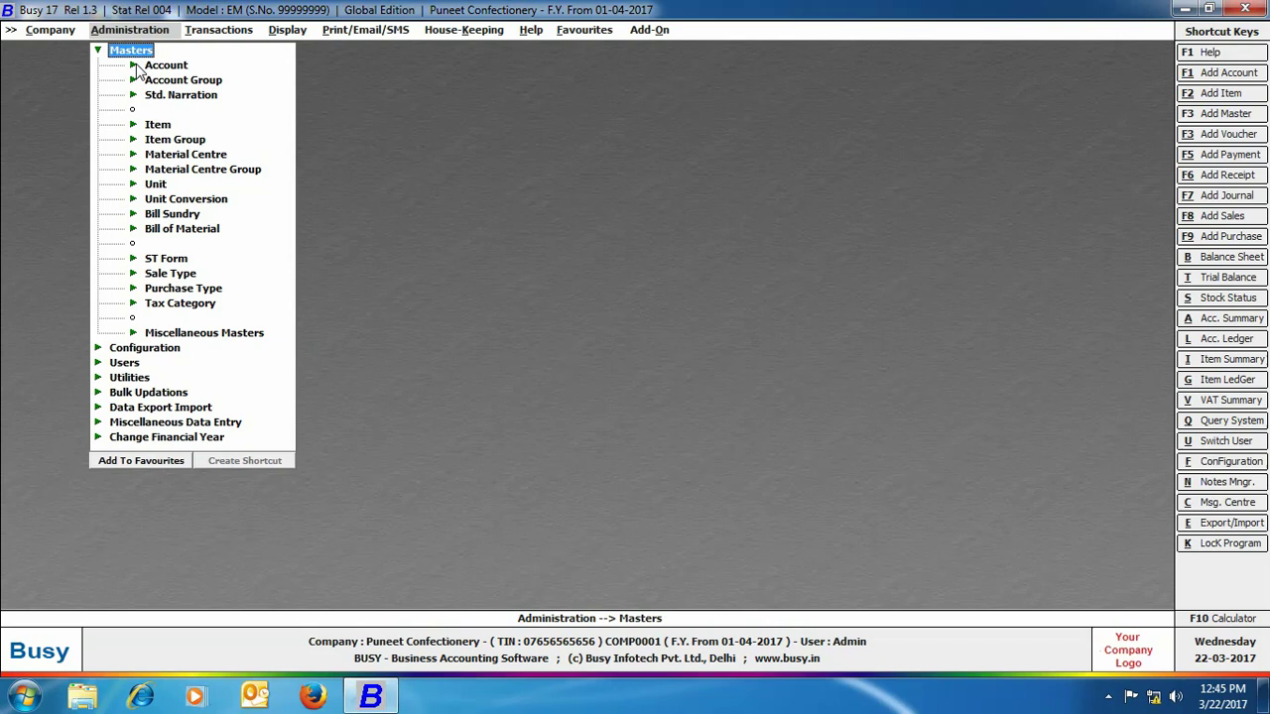
click(159, 125)
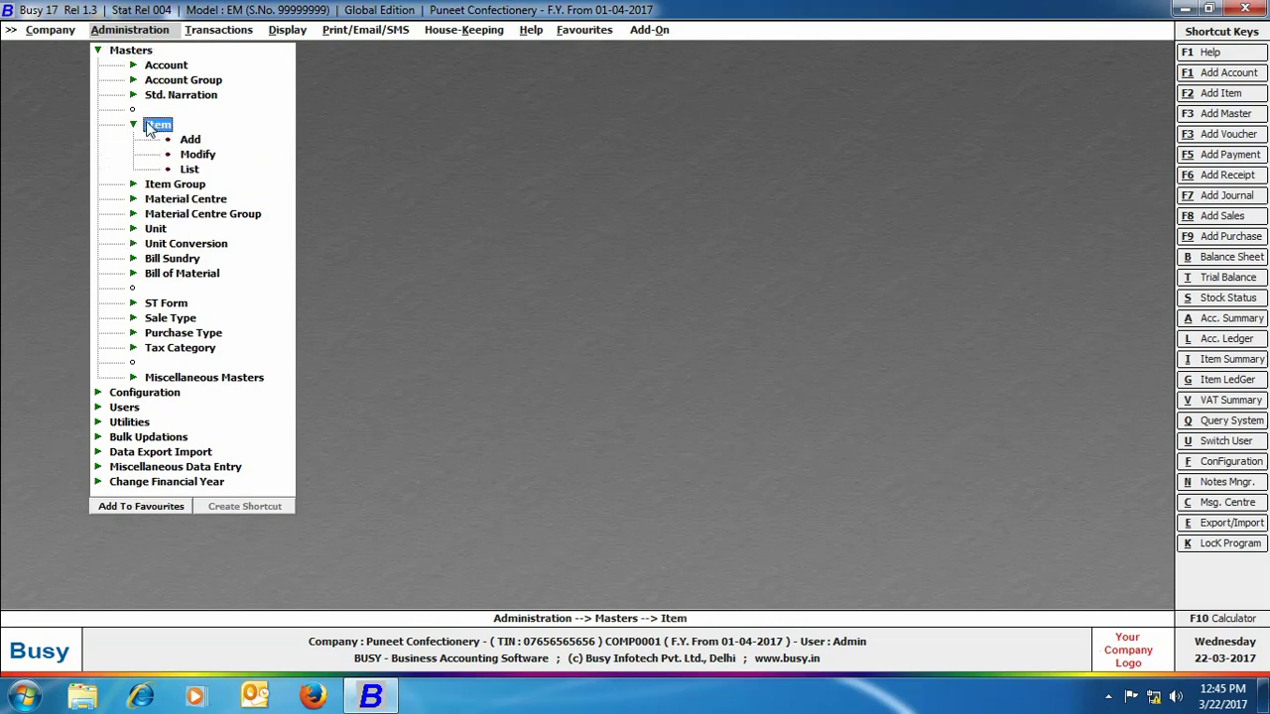
click(184, 138)
key(Return)
Name the item Dairy Milk 40 Gms. with group Chocolates and unit Pcs
text(dairy milk 40 gms.)
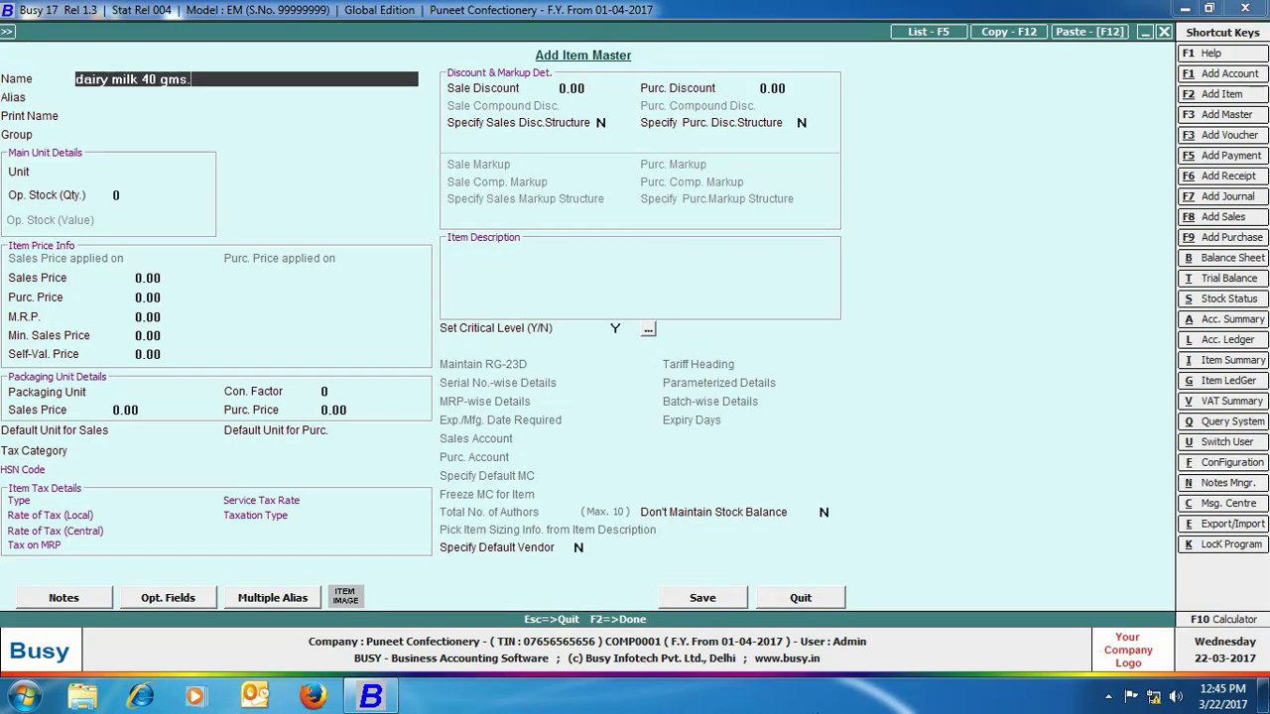
key(Return)
key(Return)
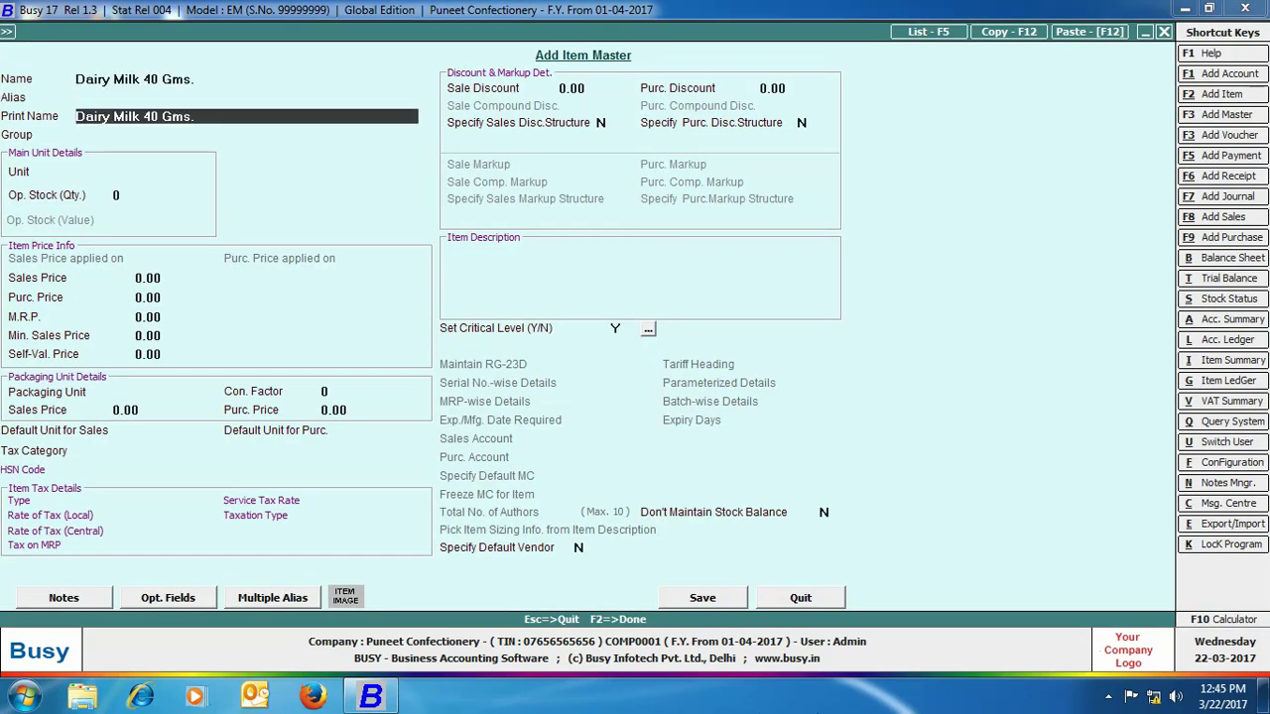
key(Return)
key(Return)
text(pcs)
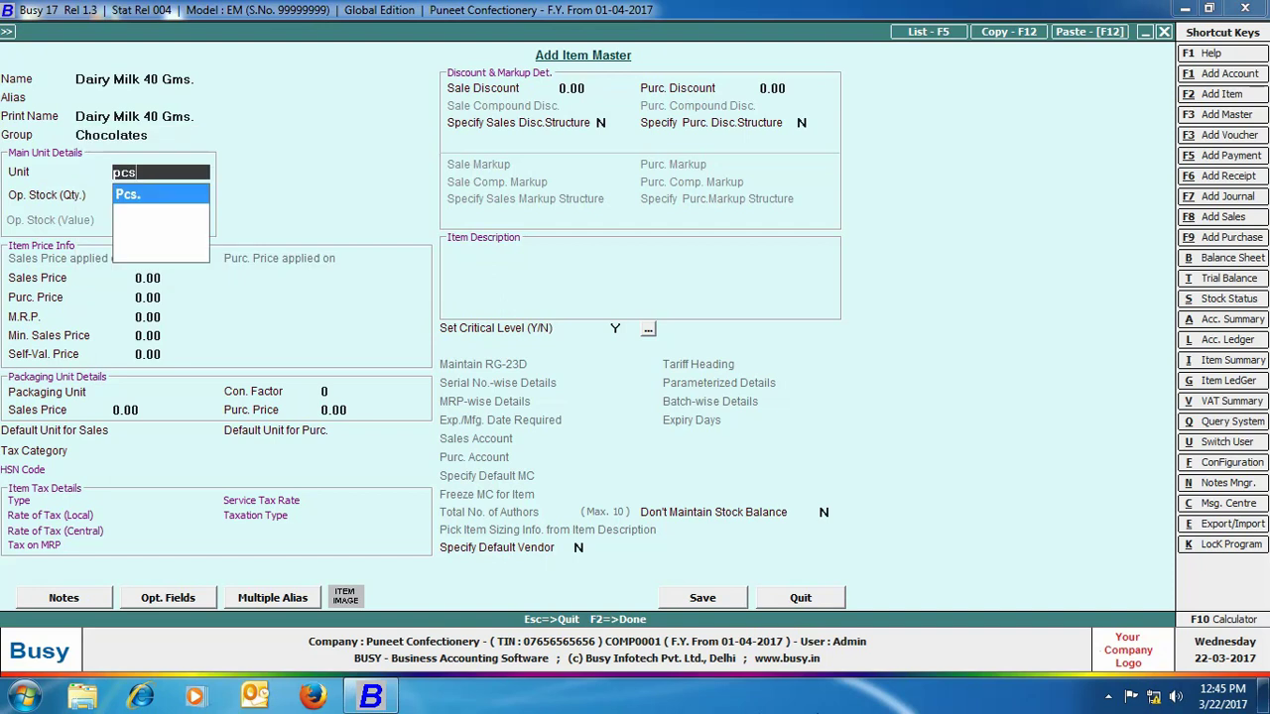
key(Return)
key(Return)
Set sales price 20 and purchase price 17, and enter box as the packaging unit
text(20)
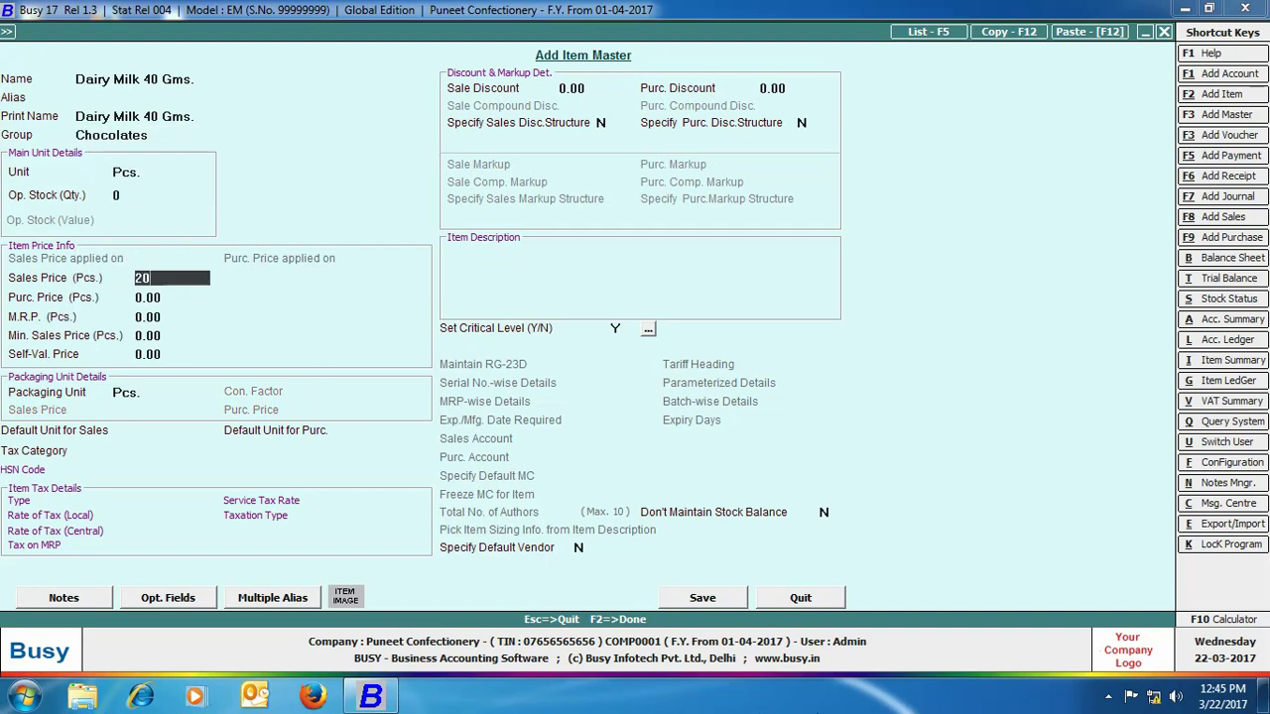
key(Return)
text(17)
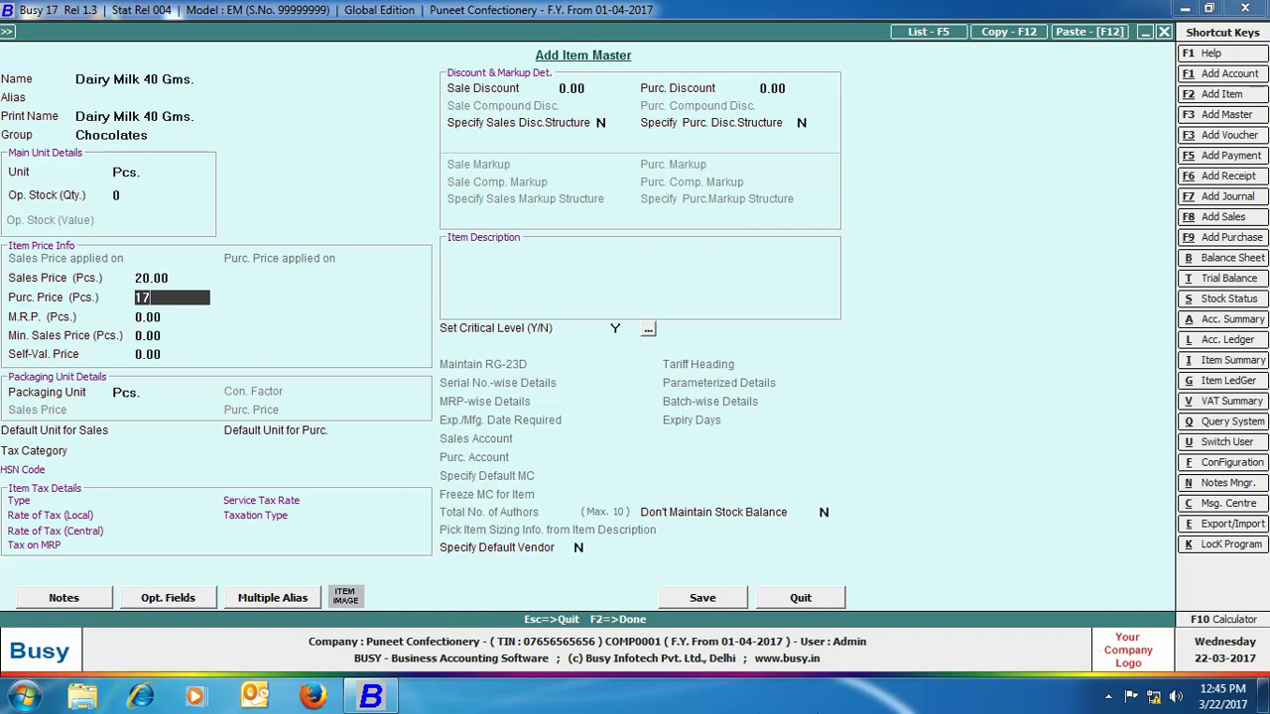
key(Return)
key(Return)
key(Return)
key(Return)
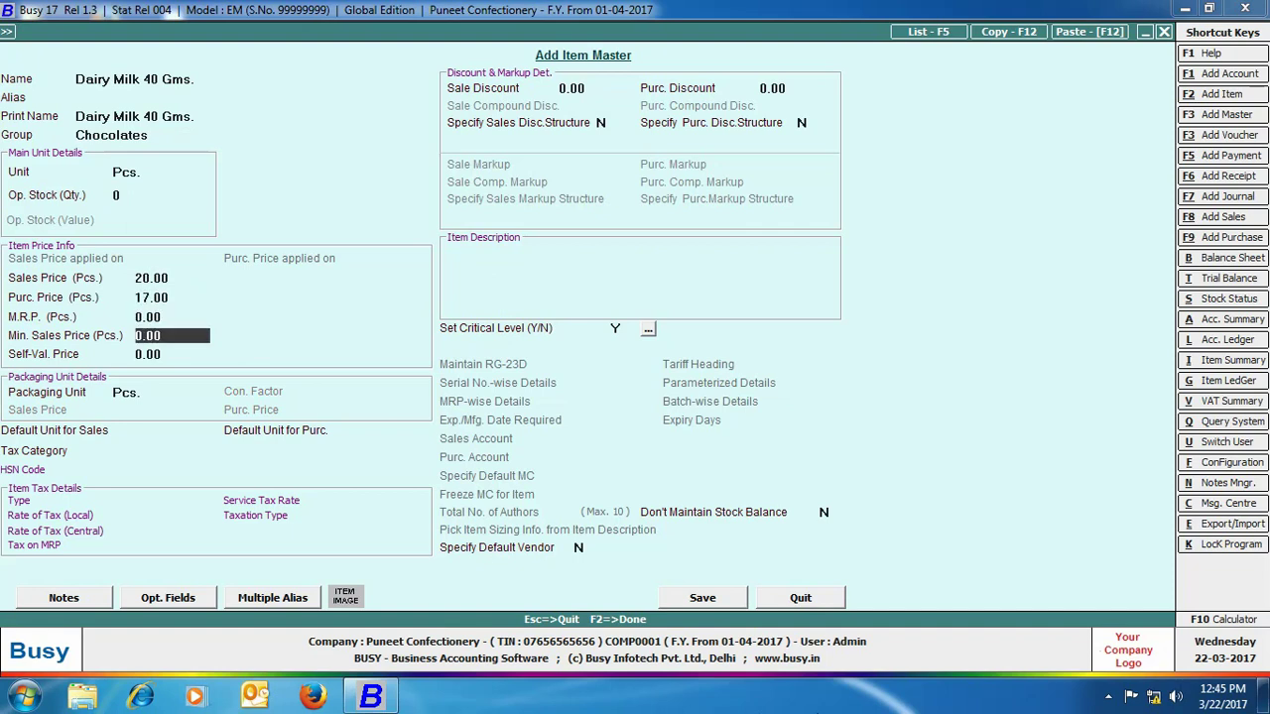
text(box)
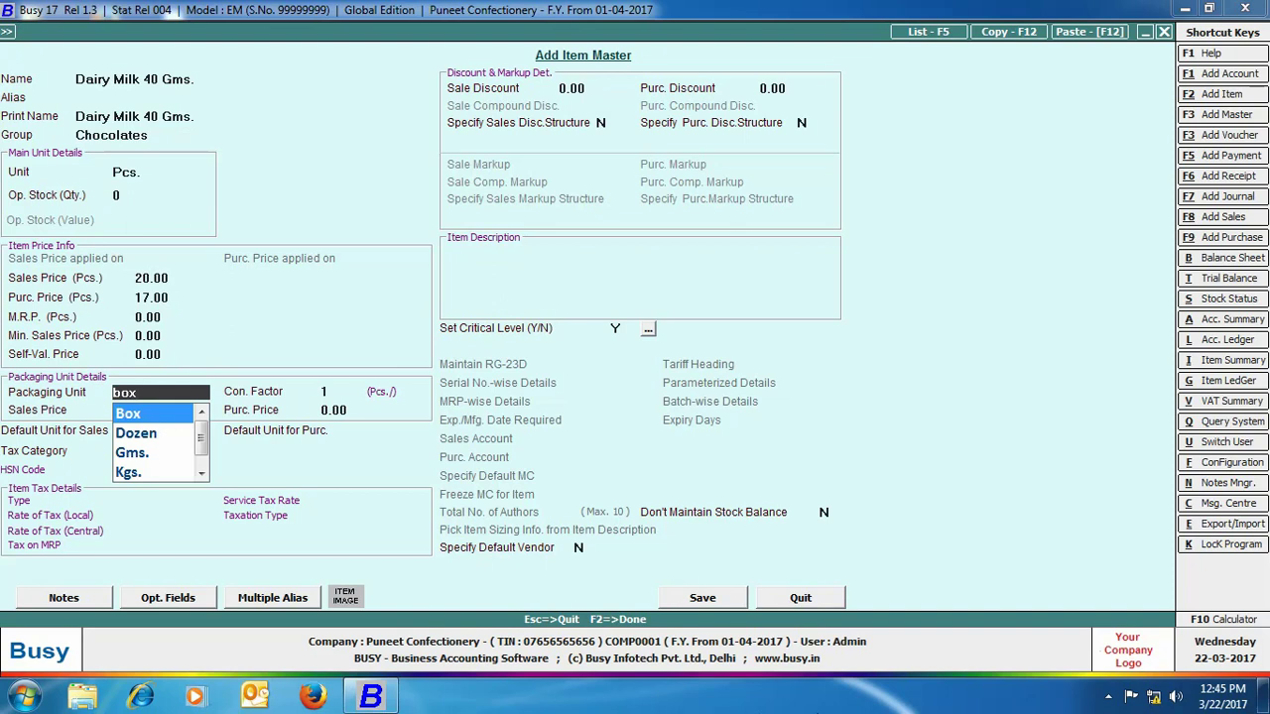
Set the Box packaging unit to 50 pieces, with box sales price 900 and purchase price 750
key(Return)
text(50)
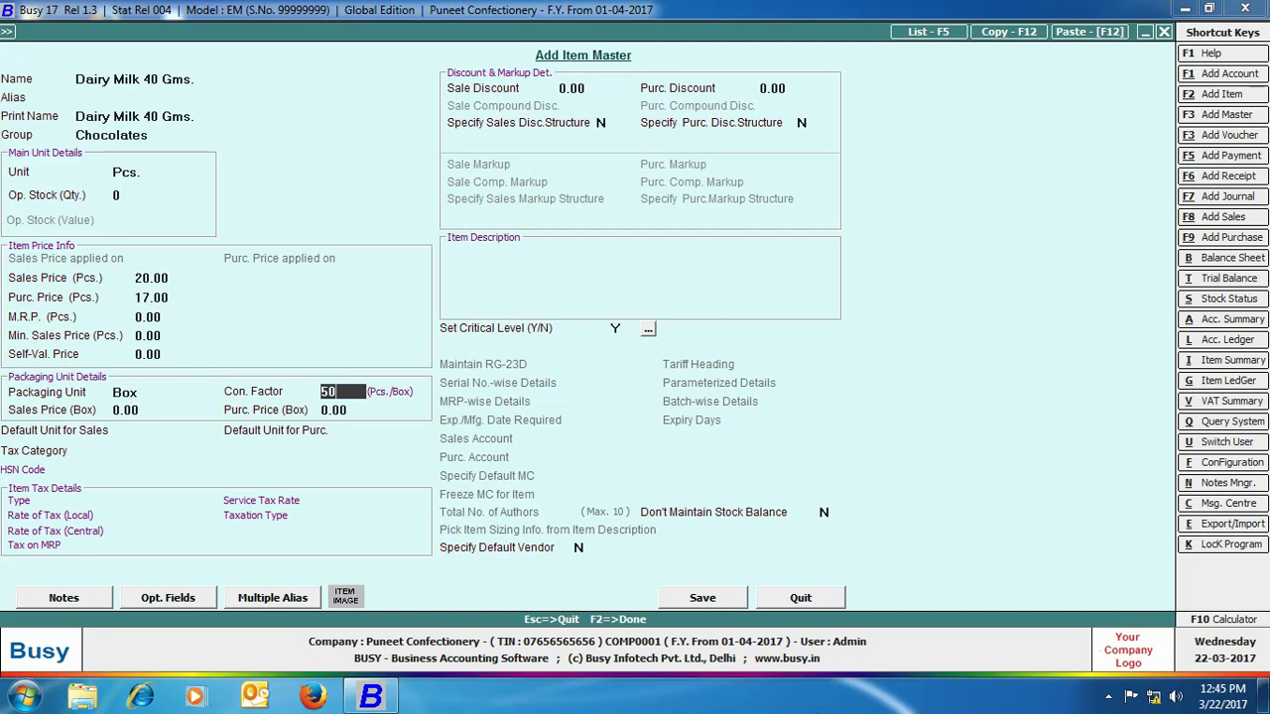
key(Return)
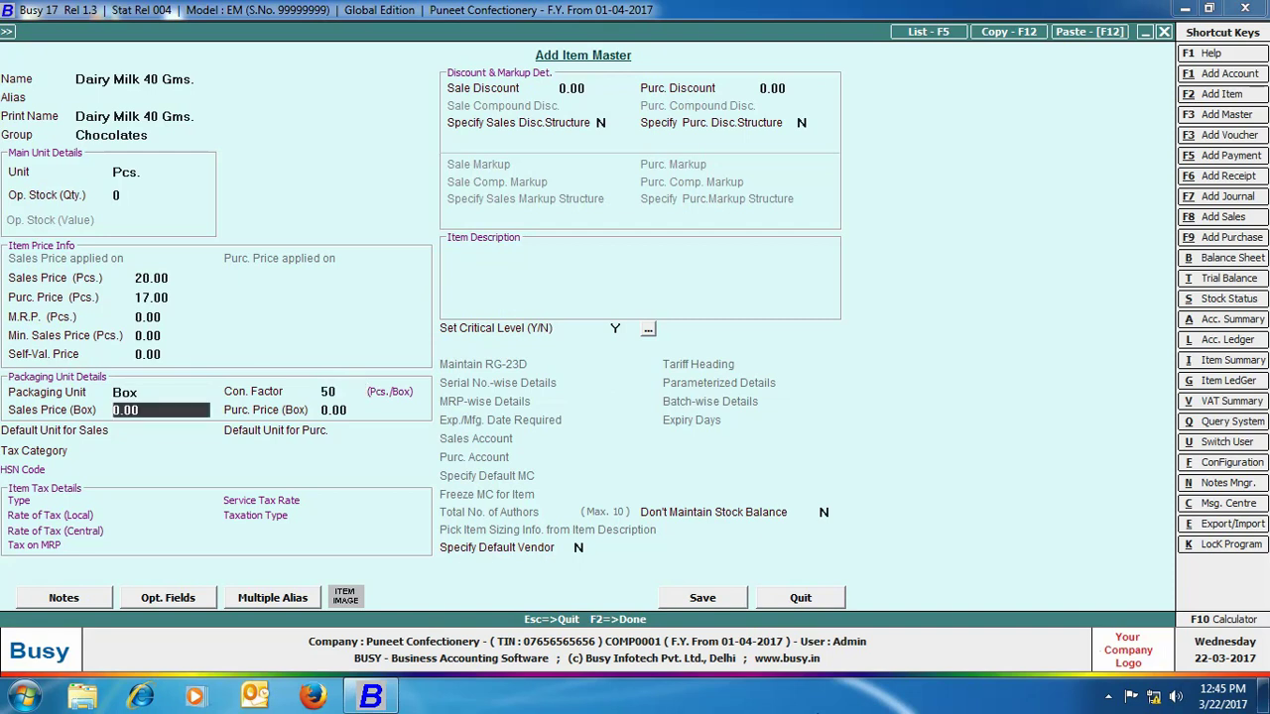
text(900)
key(Return)
text(750)
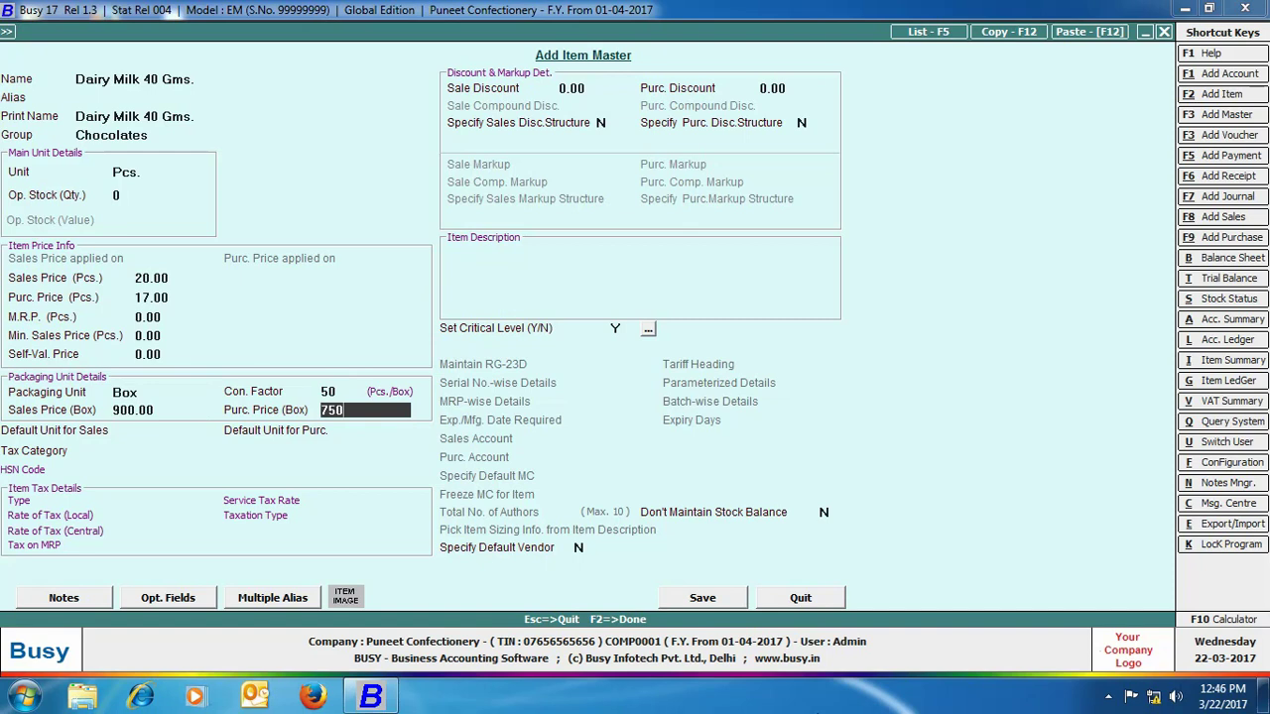
key(Return)
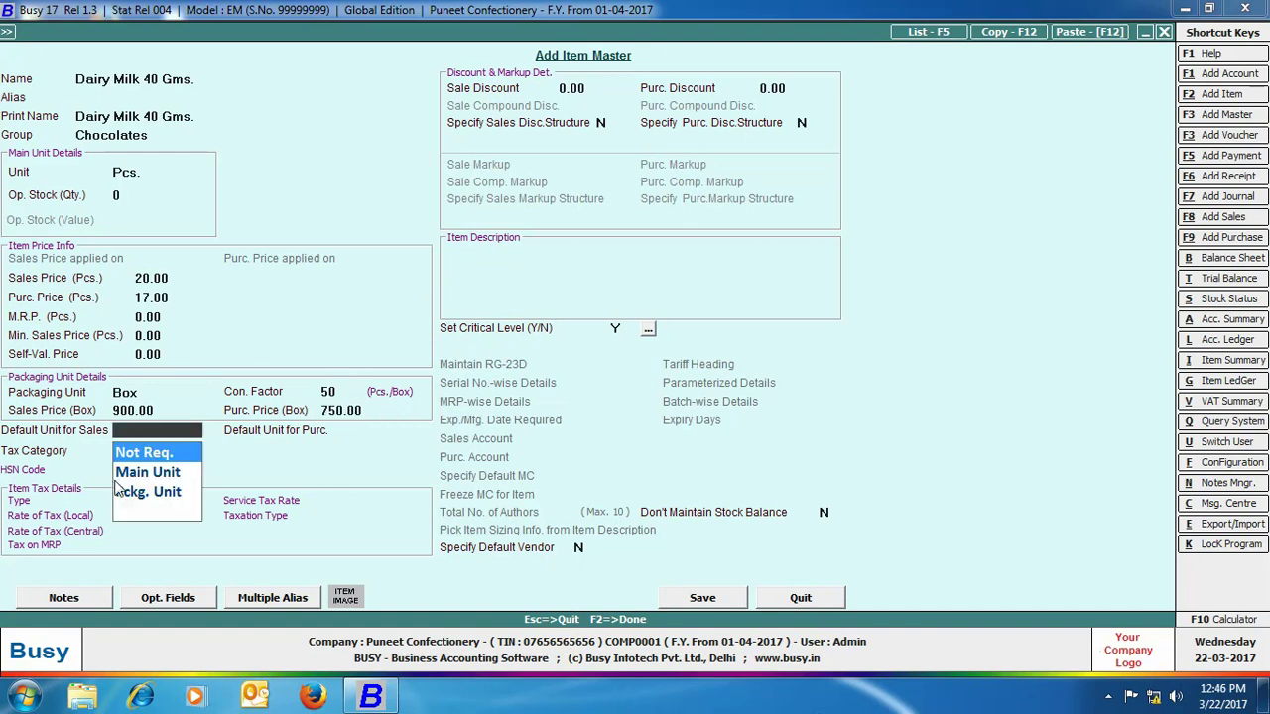
Make Main the sales default unit and Pckg. the purchase default, choose 5% tax, and save
click(163, 473)
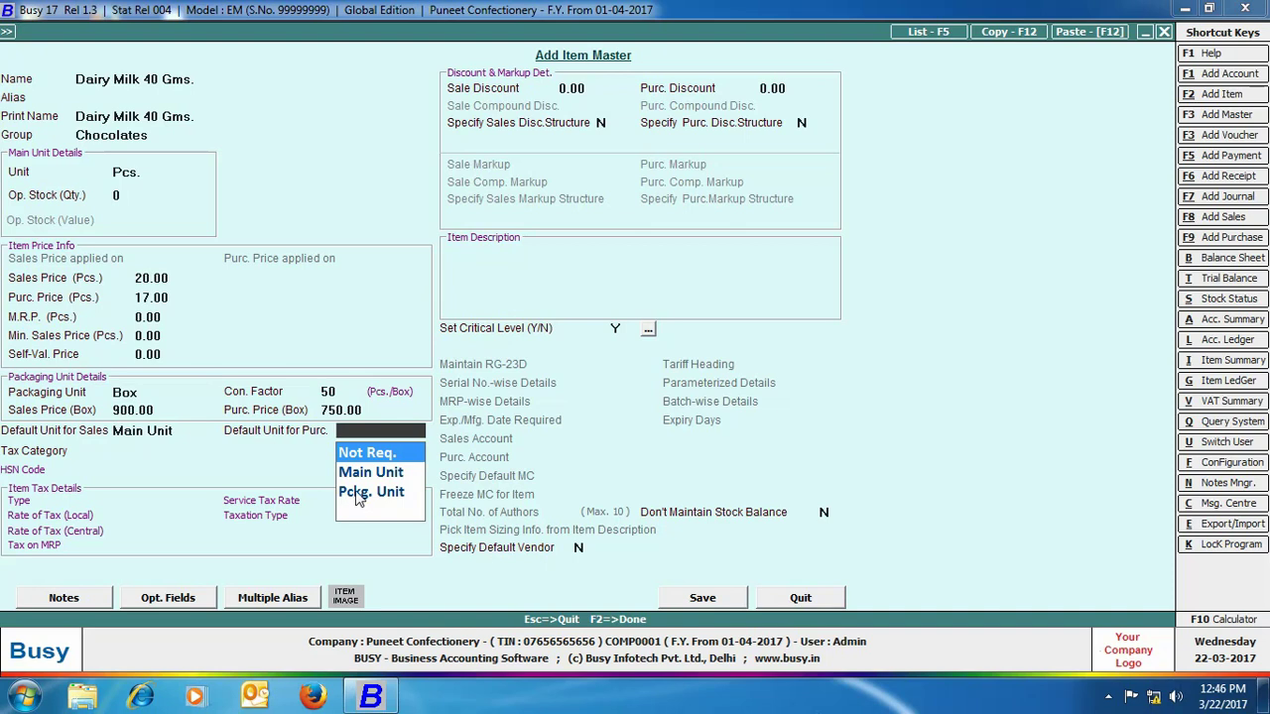
click(359, 493)
text(5)
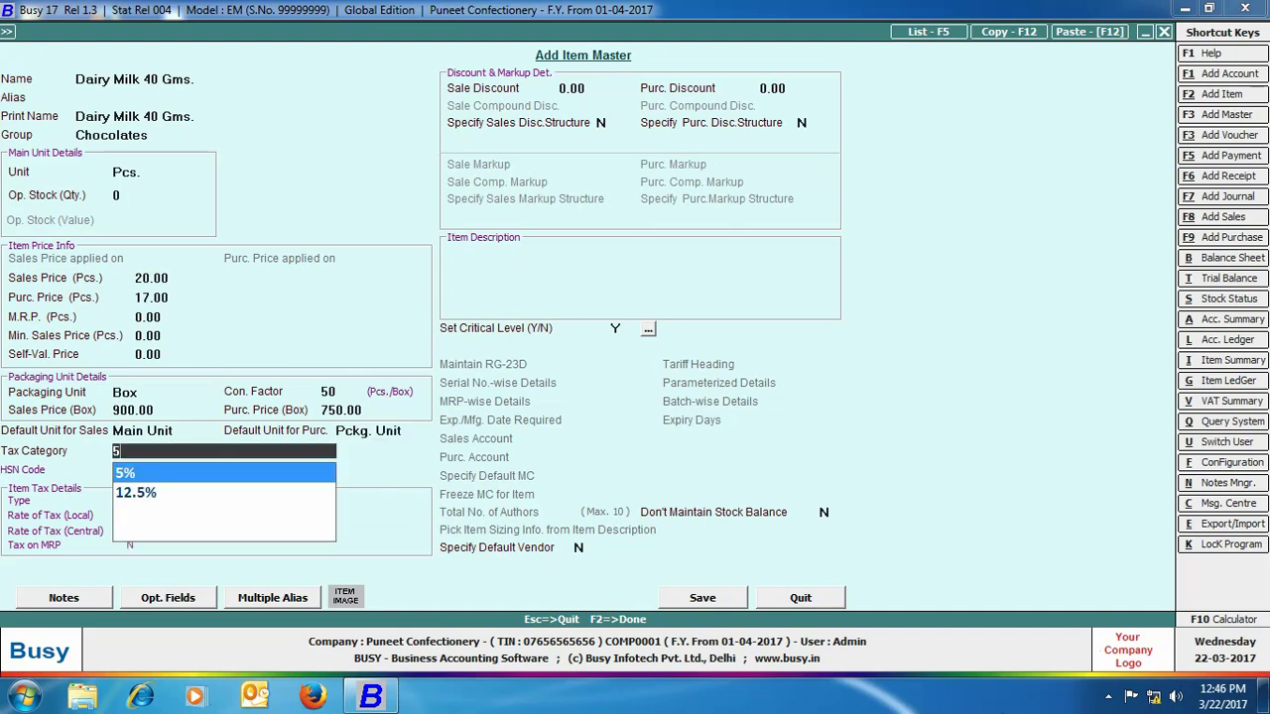
key(Return)
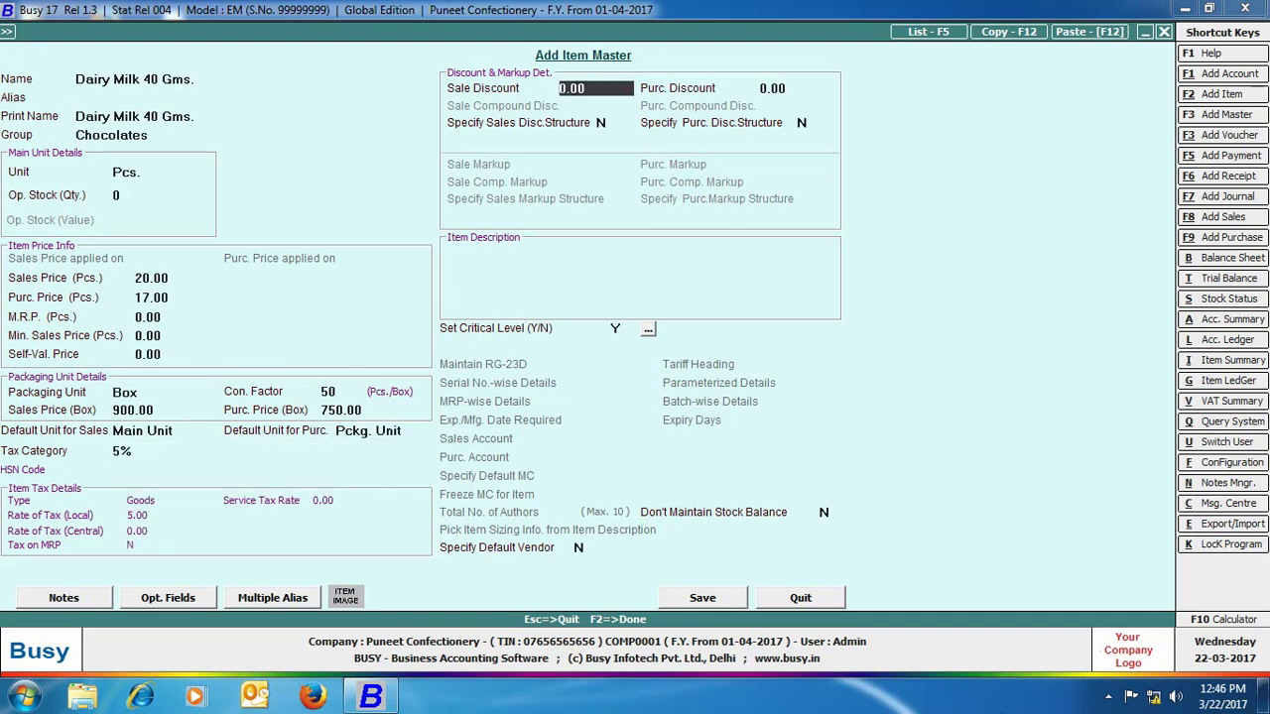
click(722, 600)
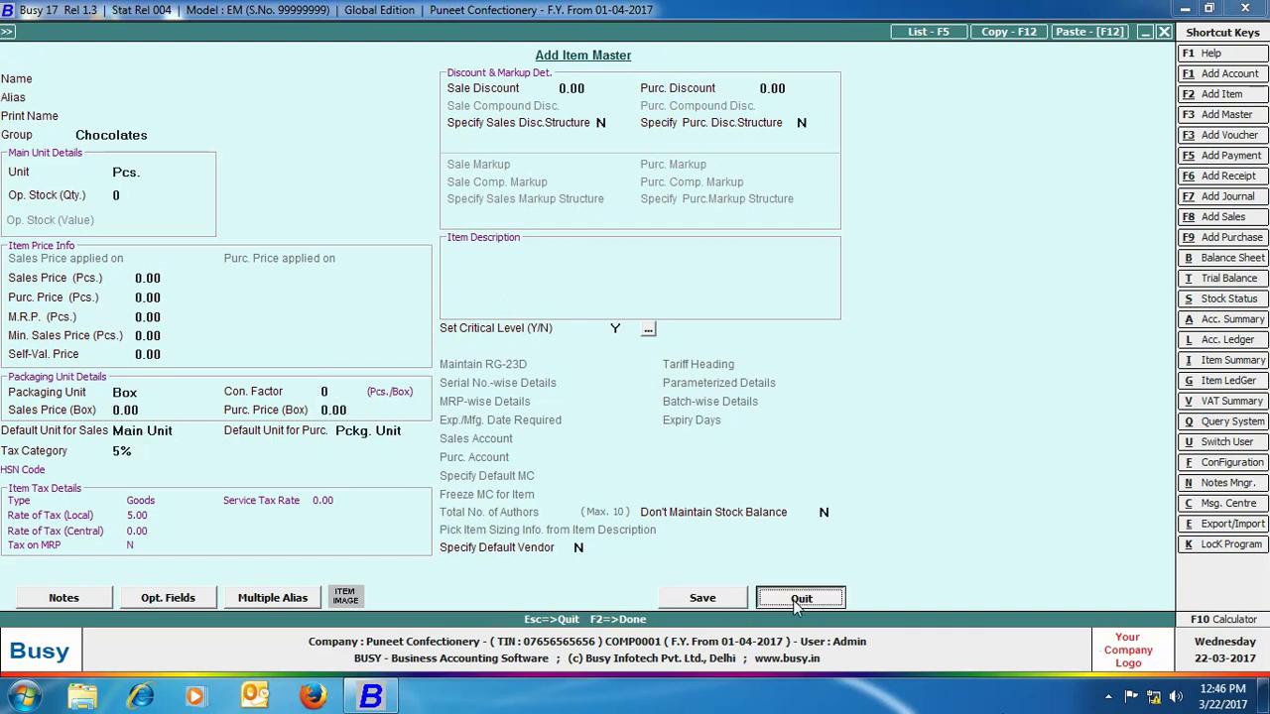
Start a new Main-series purchase voucher with purchase type VAT/5% (T)
click(798, 599)
click(228, 65)
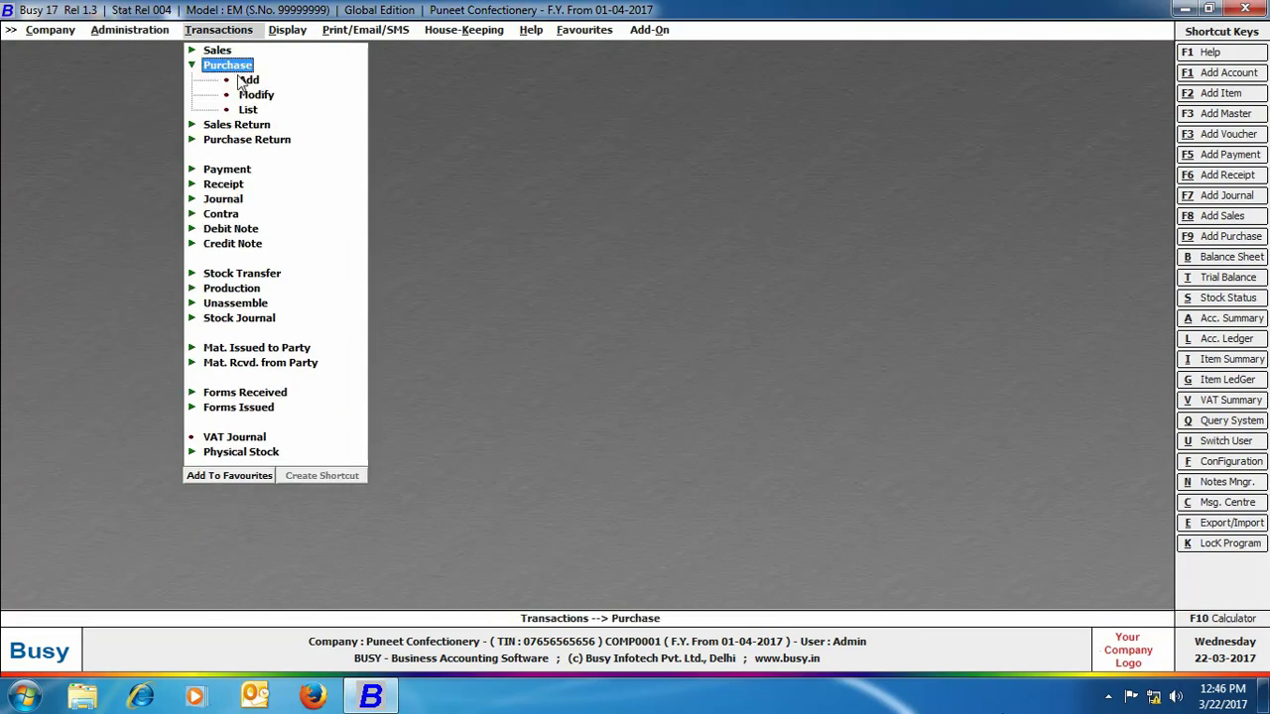
double_click(241, 82)
key(Return)
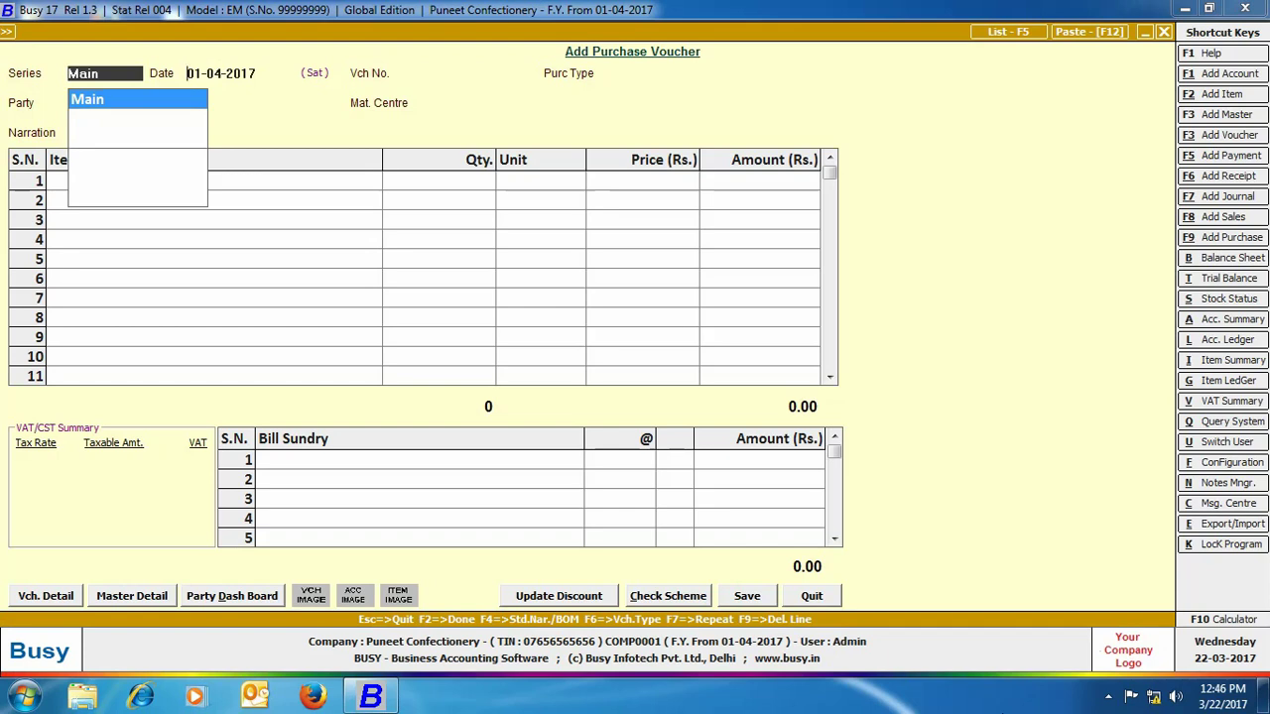
key(Return)
text(vat)
key(Return)
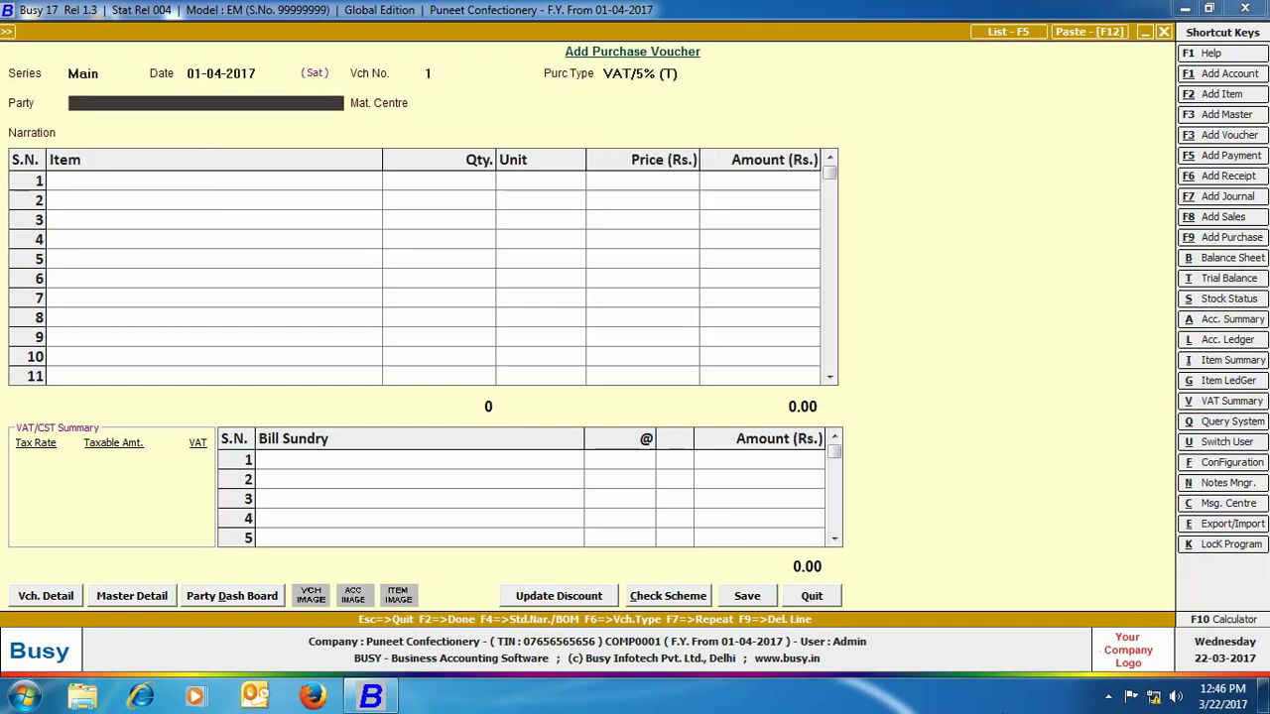
Buy 10 Box of Dairy Milk 40 Gms. at 750.00 from Jain Store into Main Store
text(jai)
key(Return)
key(Return)
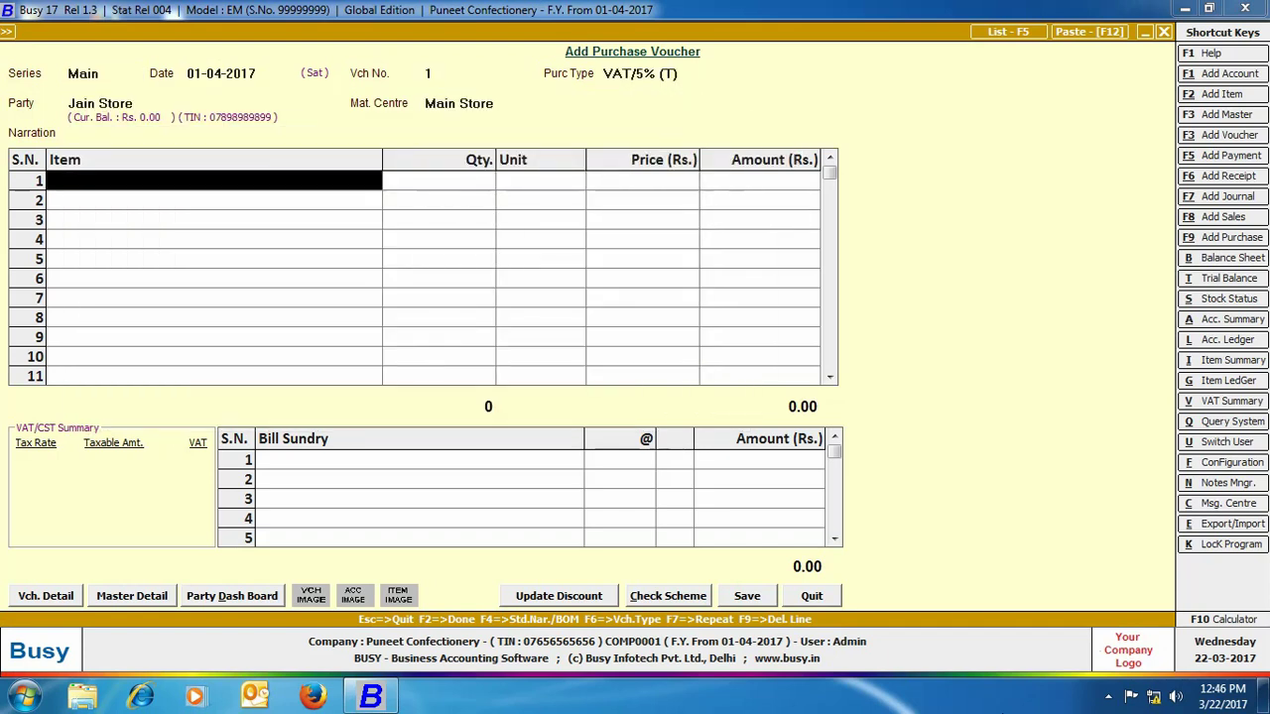
text(da)
key(Return)
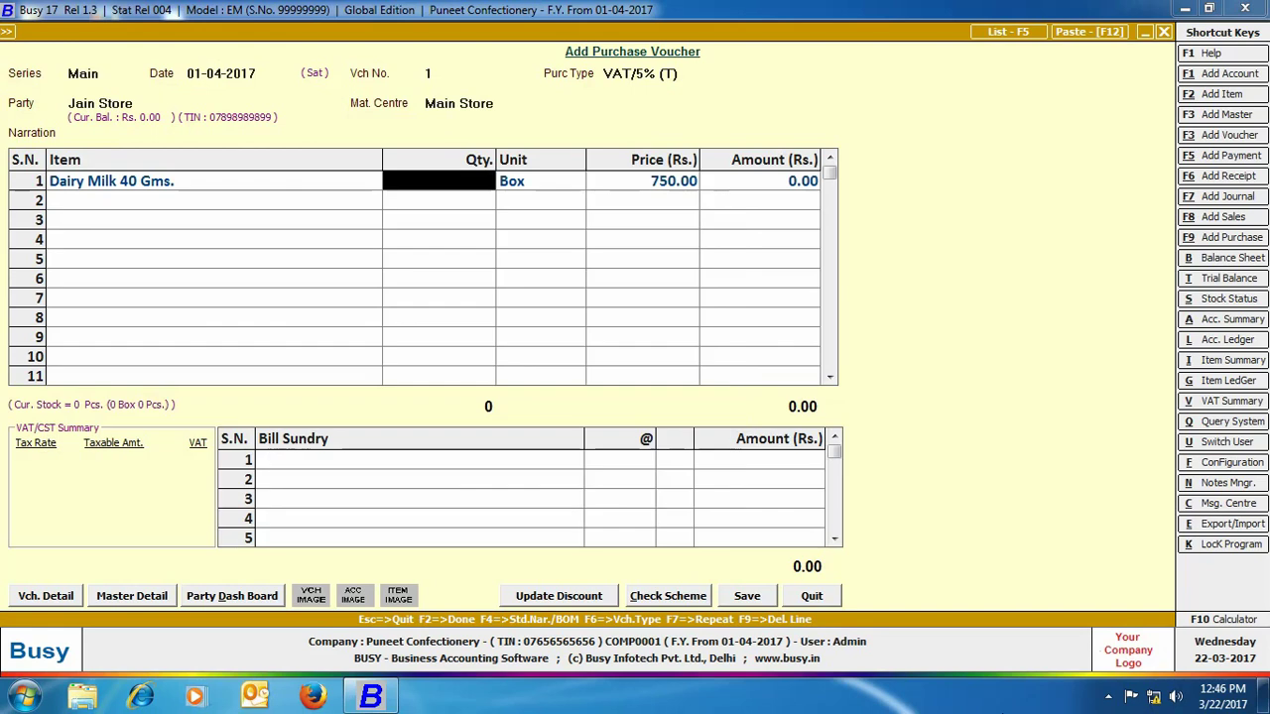
text(10)
key(Return)
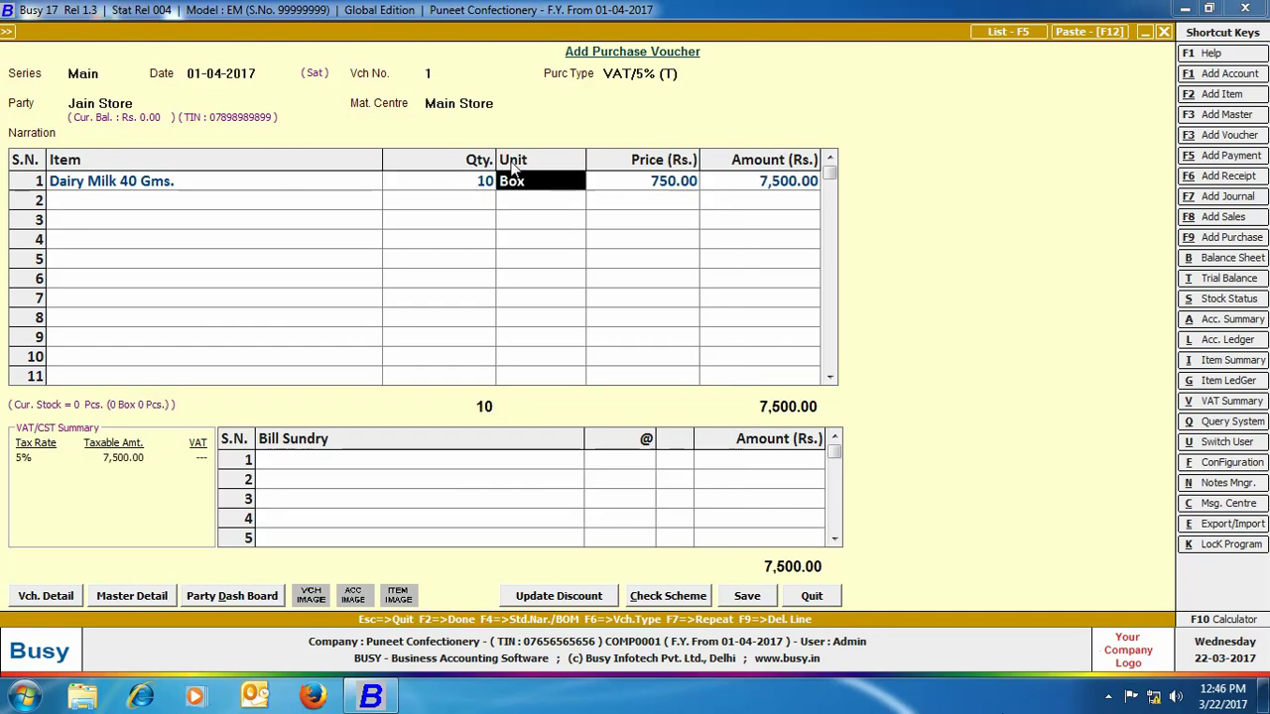
key(Return)
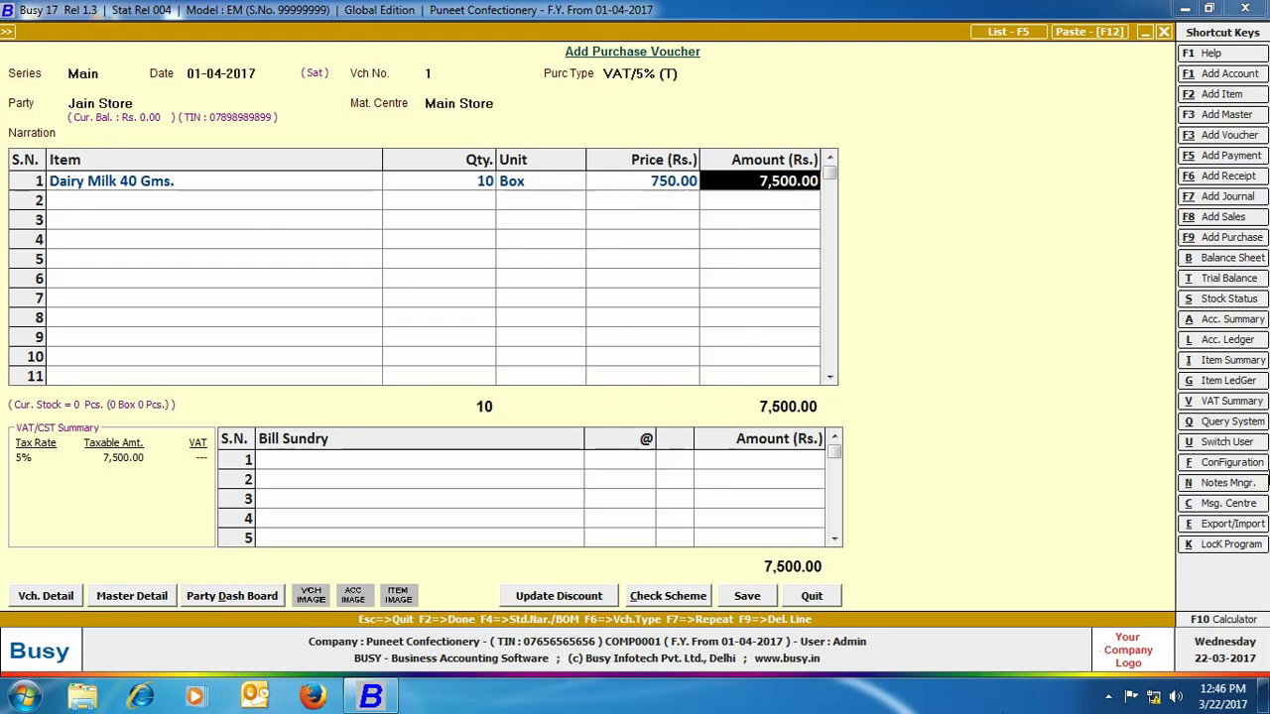
Add VAT as a bill sundry, bringing the total to 7,875.00, and save the voucher
key(Return)
text(vat)
key(Return)
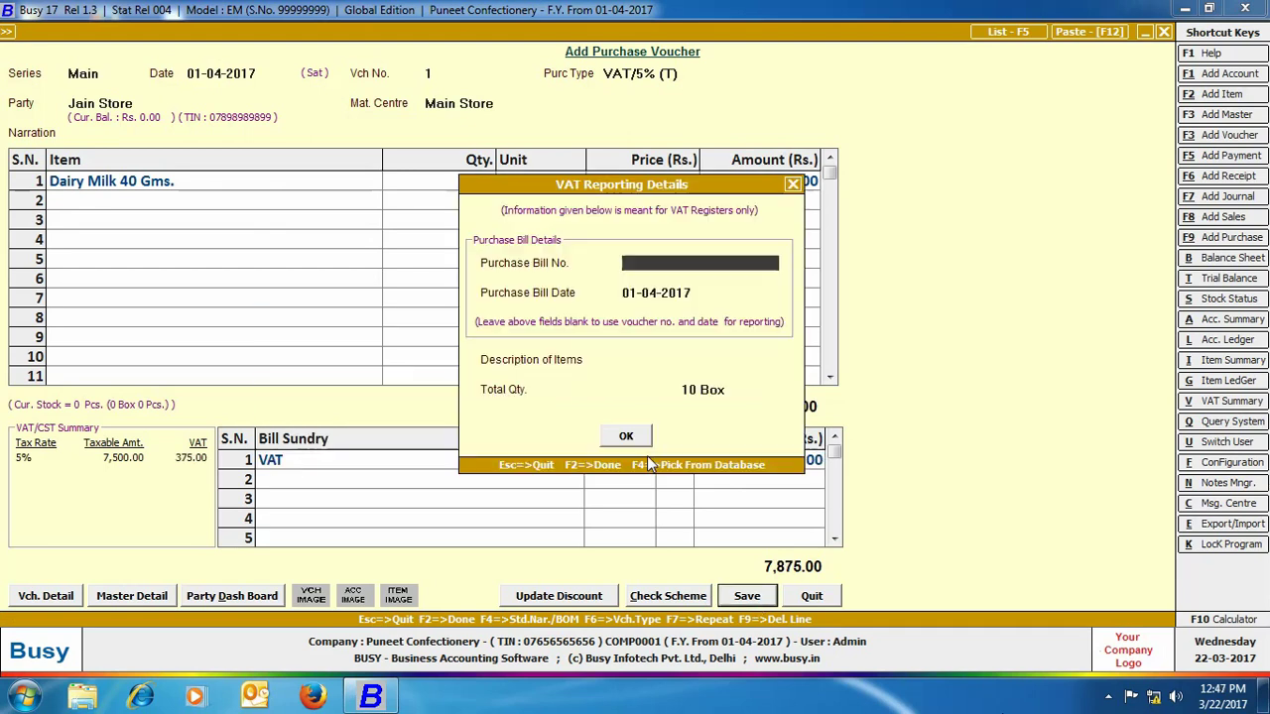
key(Return)
key(Return)
Start a new sales voucher dated 05-04-2017 with sale type VAT/TaxIncl.(R)
key(Up)
key(Up)
key(Down)
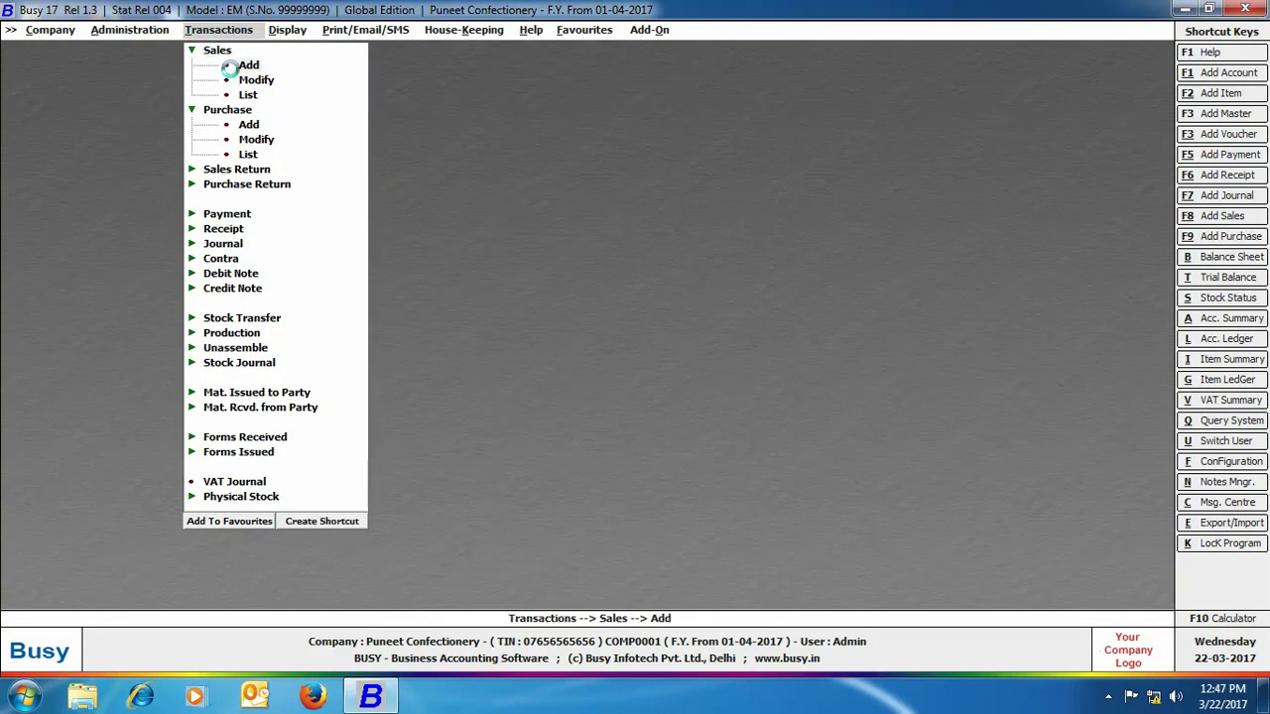
key(Return)
key(Return)
text(5-4)
key(Return)
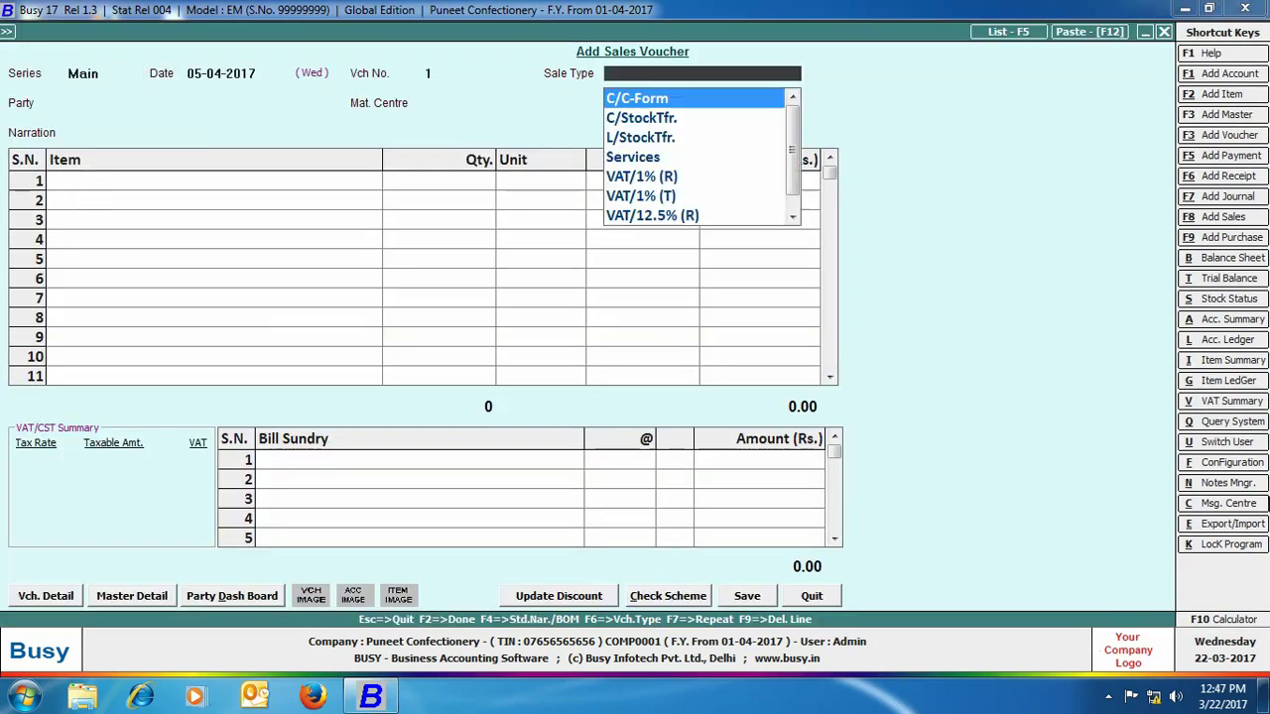
text(vat/t)
Sell 4 Pcs. of Dairy Milk 40 Gms. at 20.00 to Cash, amounting to 80.00
key(Return)
text(cash)
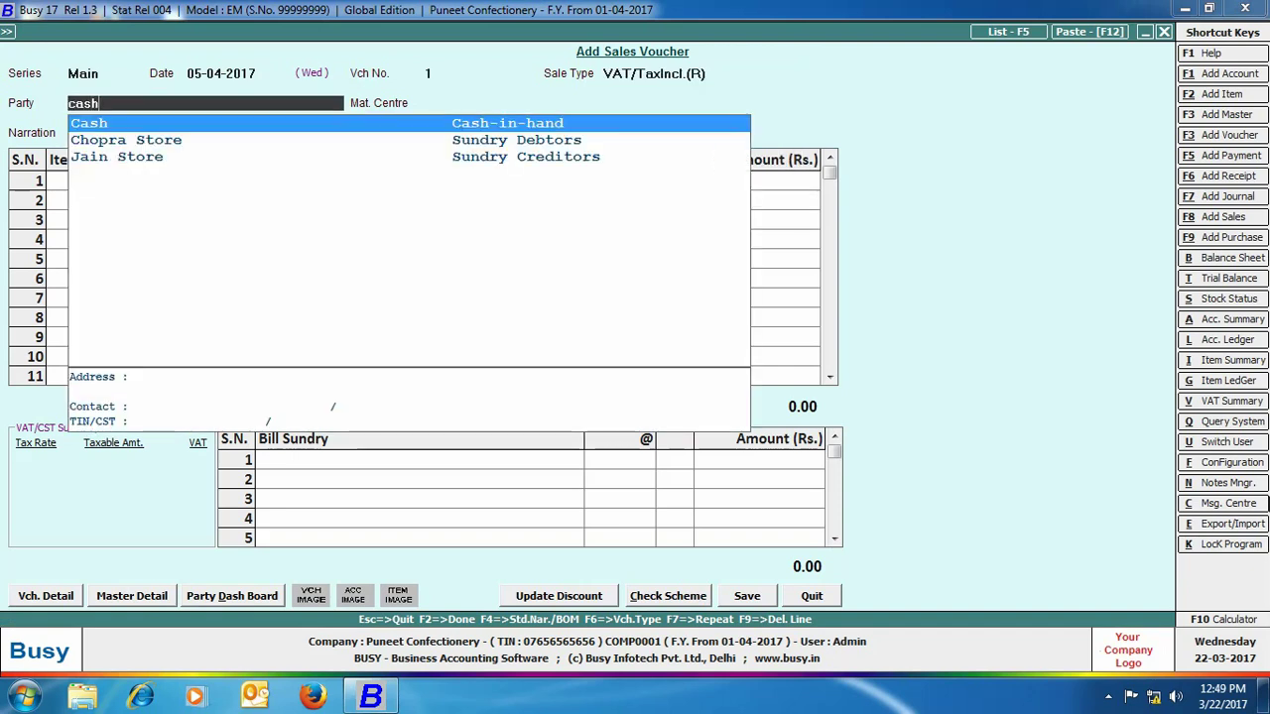
key(Return)
key(Return)
text(dai)
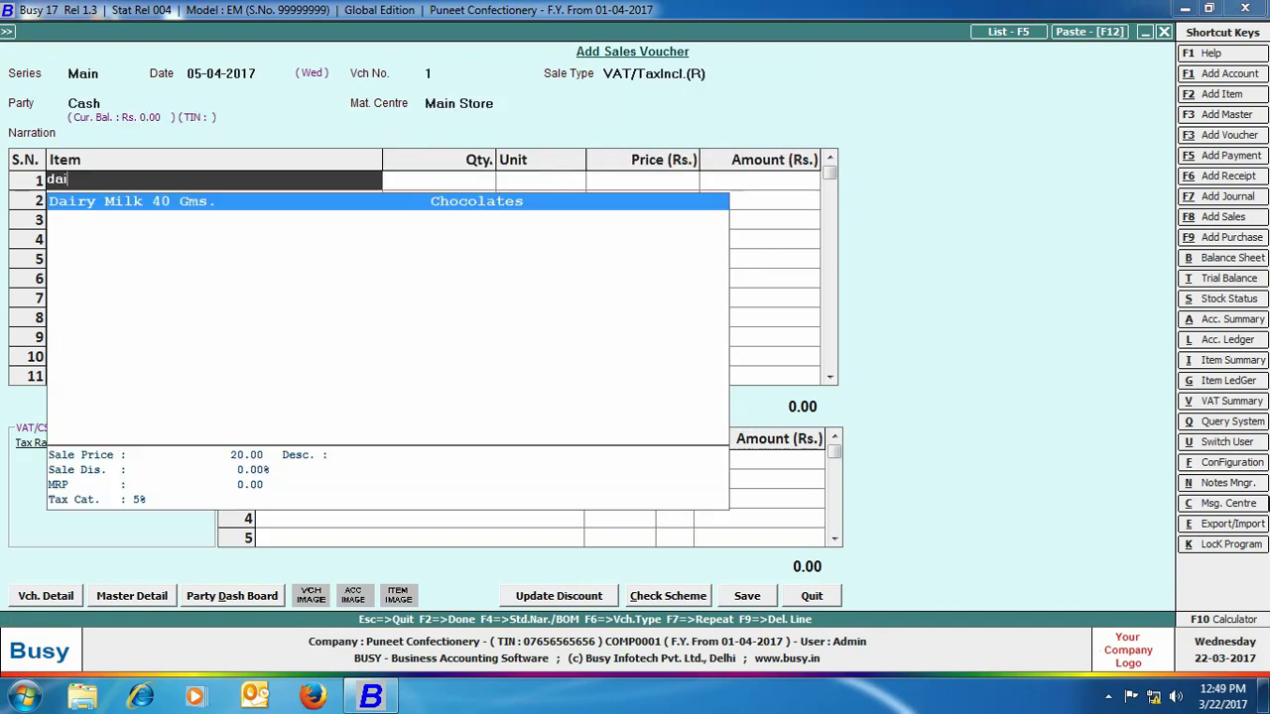
key(Return)
text(4)
key(Return)
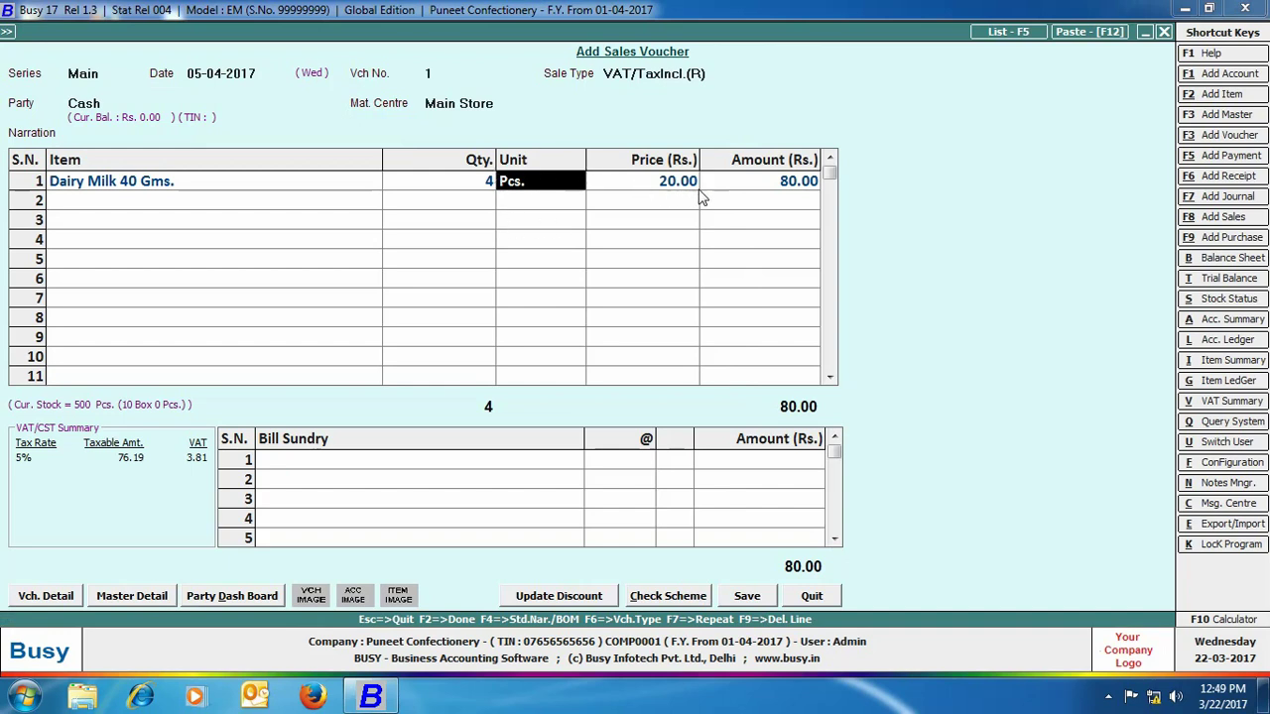
key(Return)
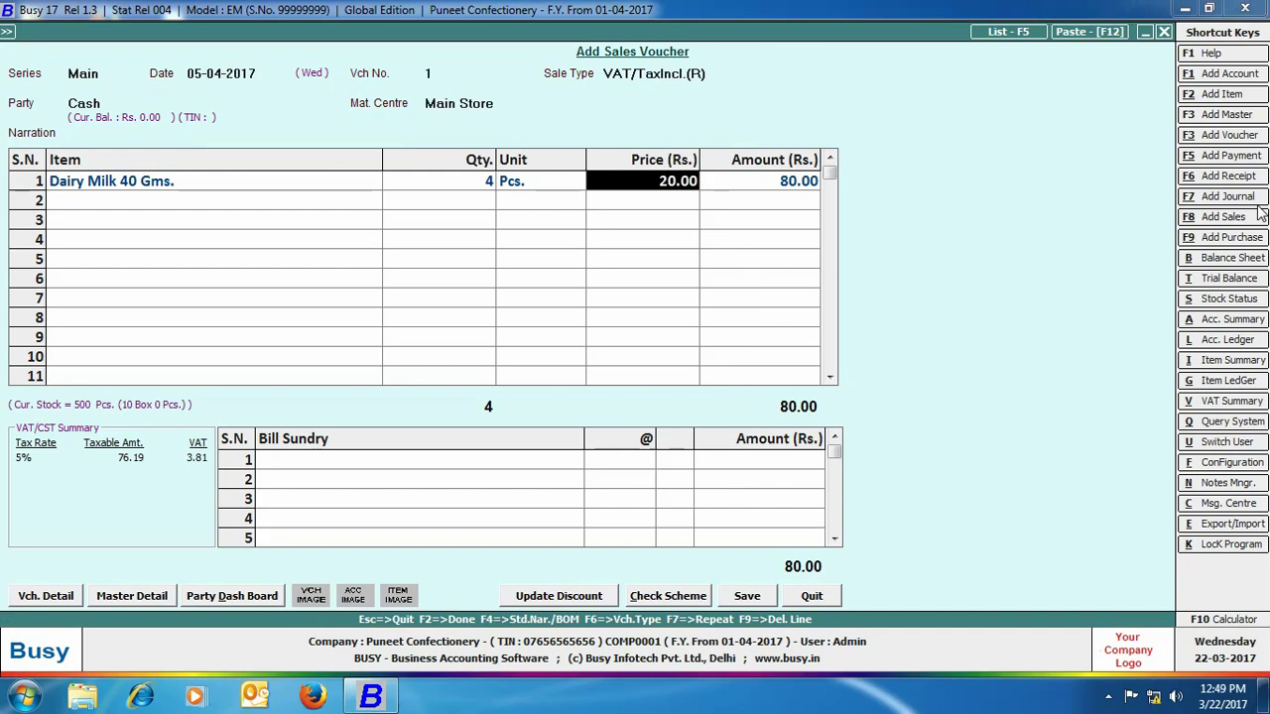
key(Return)
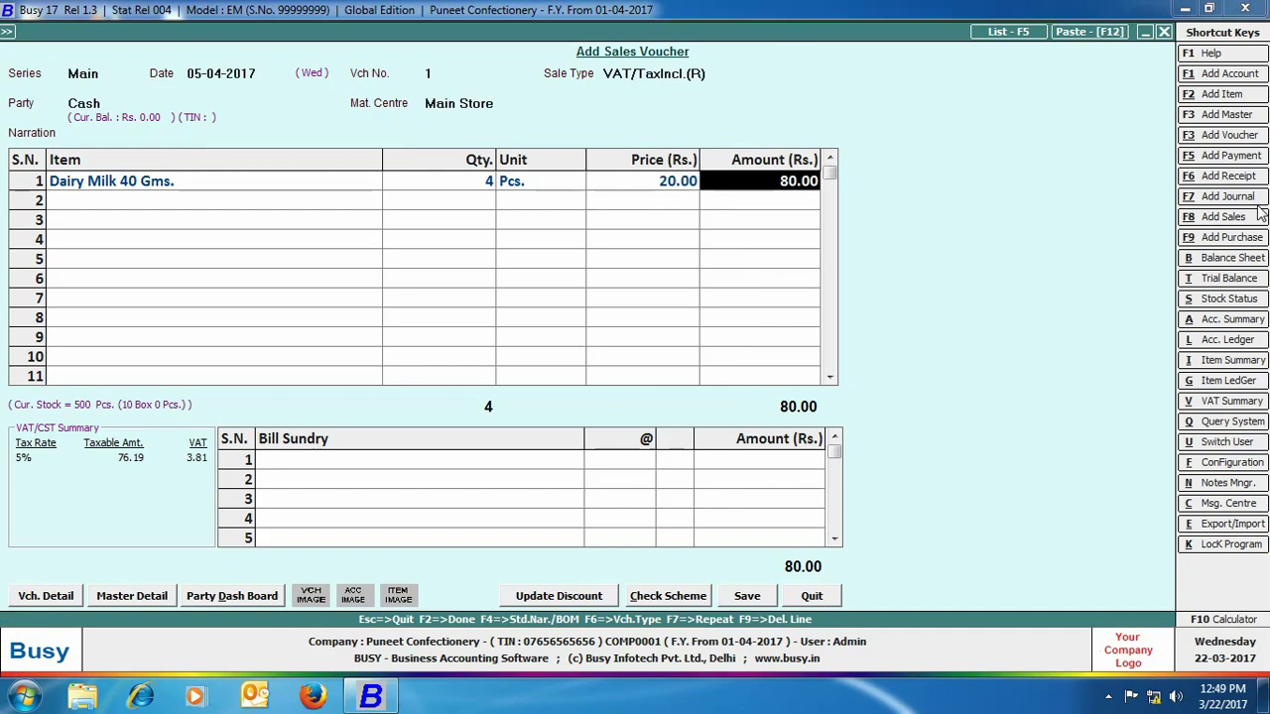
key(Return)
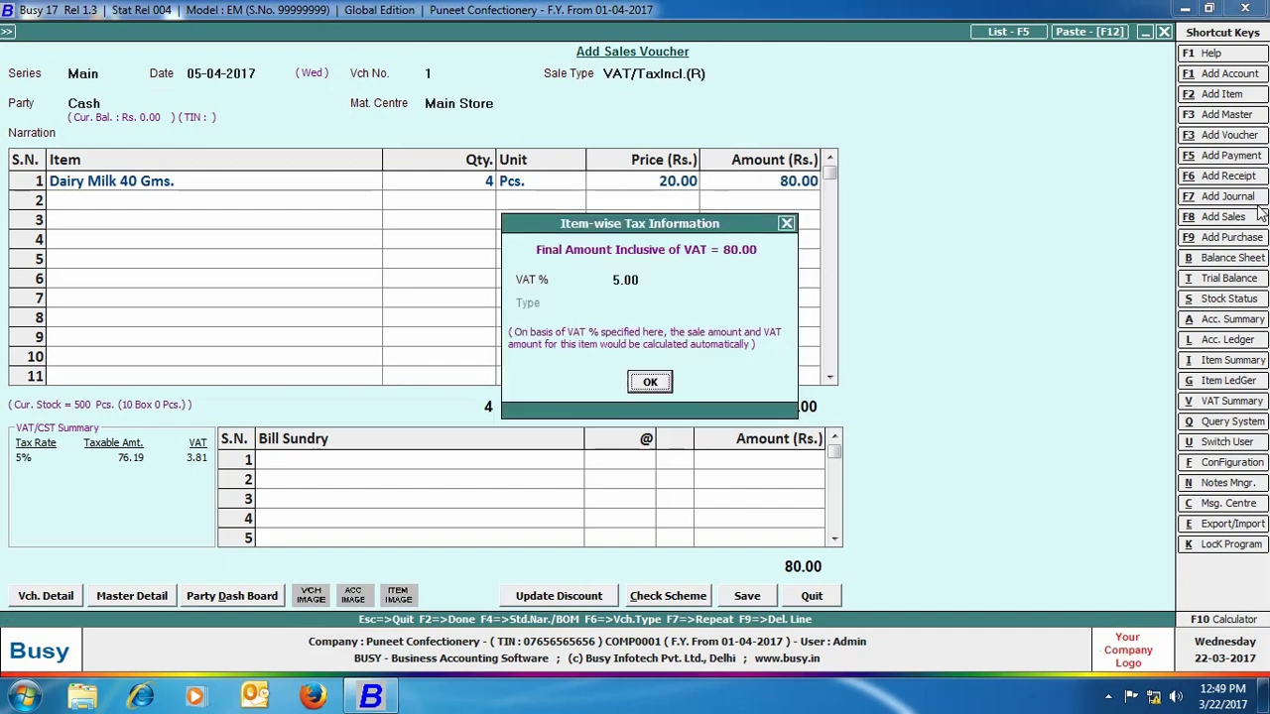
Confirm the item-wise tax details and save the sales voucher without printing
click(648, 383)
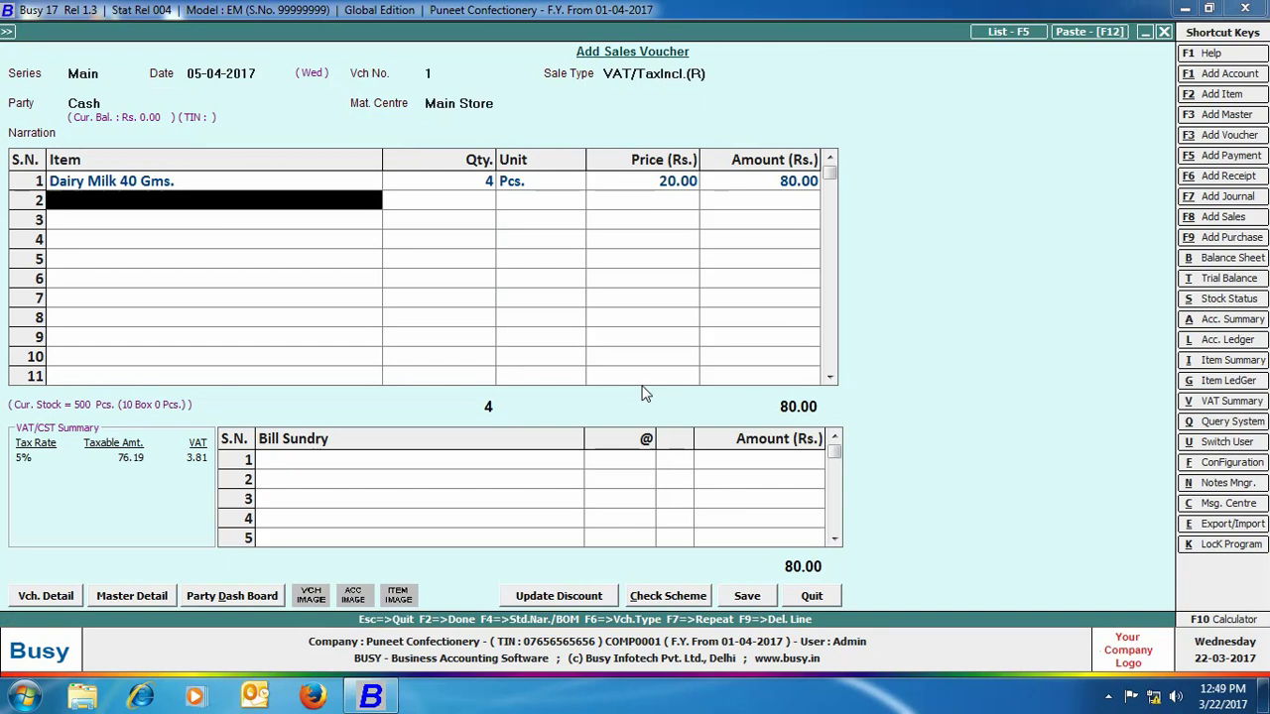
key(F2)
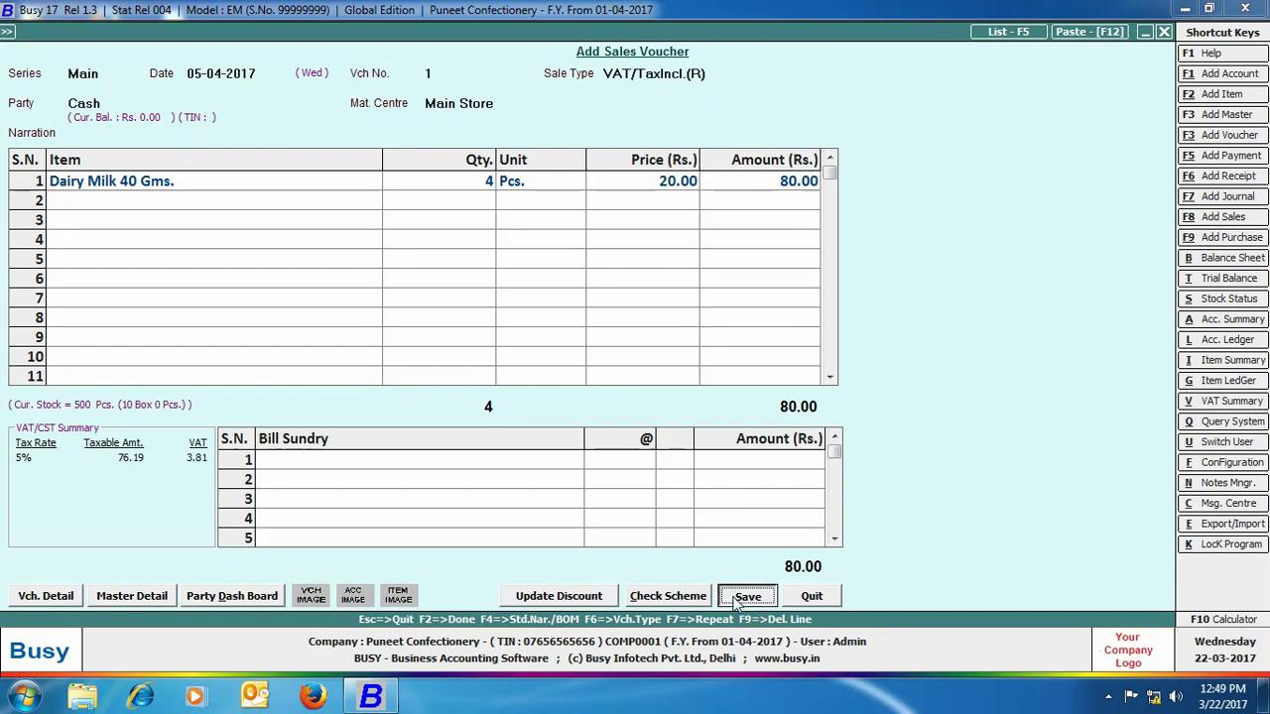
key(Right)
Open the Stock Status > Closing Stock - Alphabetical > Balances Only report
key(Return)
click(1163, 33)
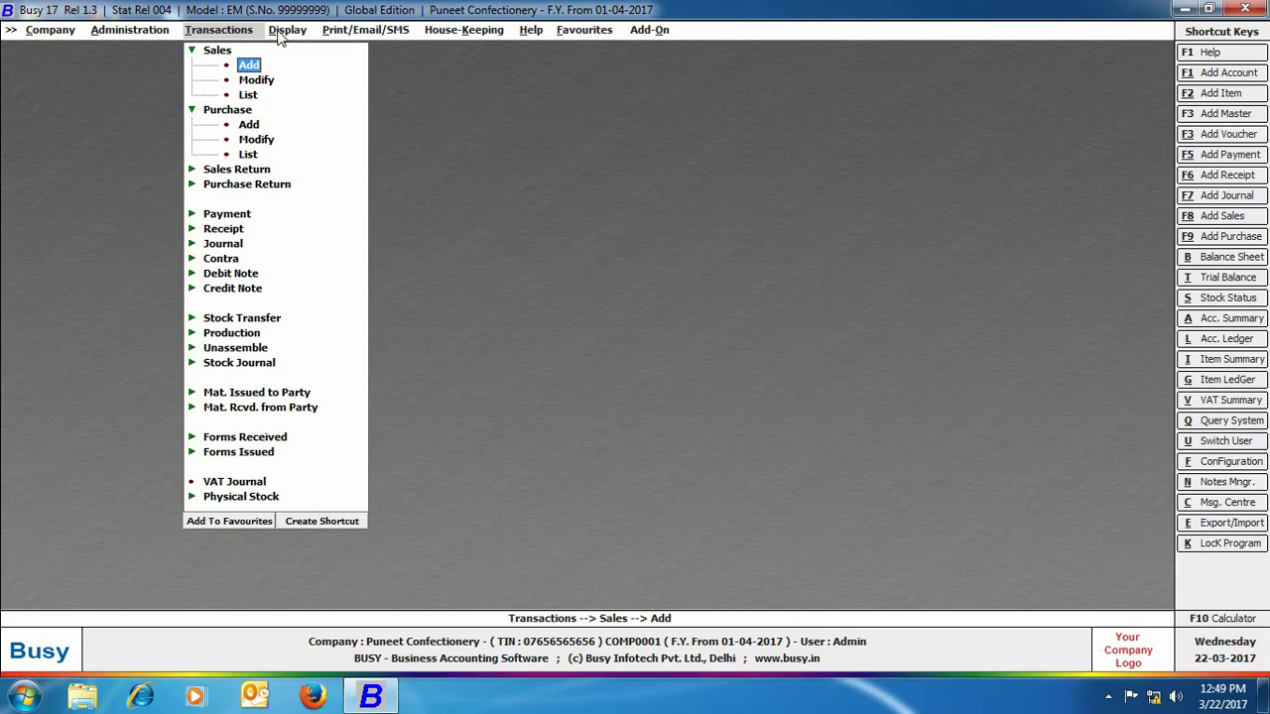
click(282, 30)
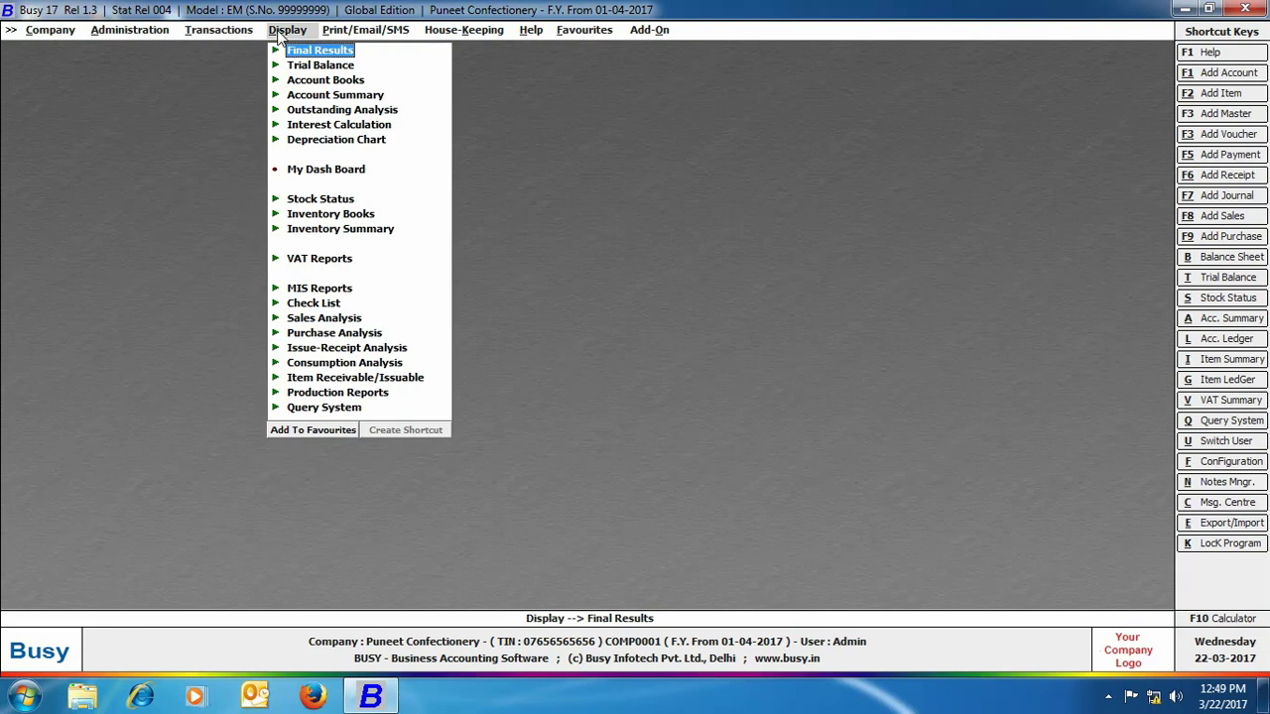
click(338, 202)
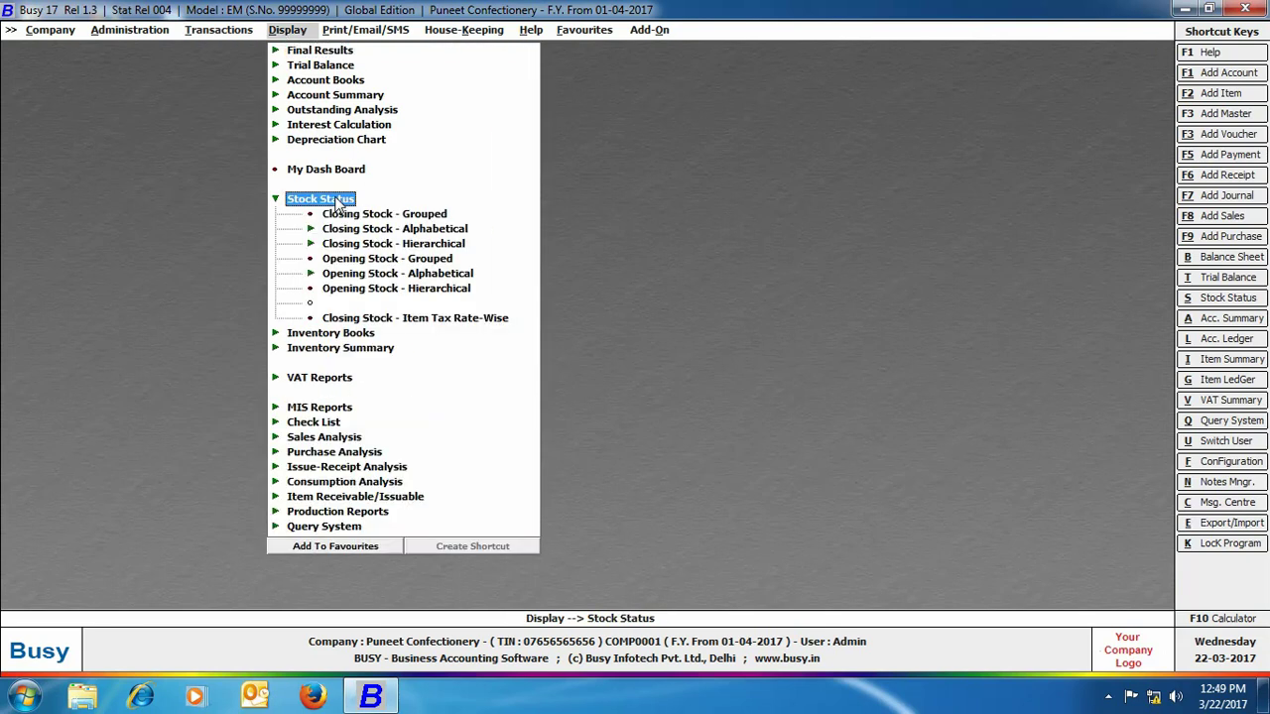
click(355, 229)
click(369, 244)
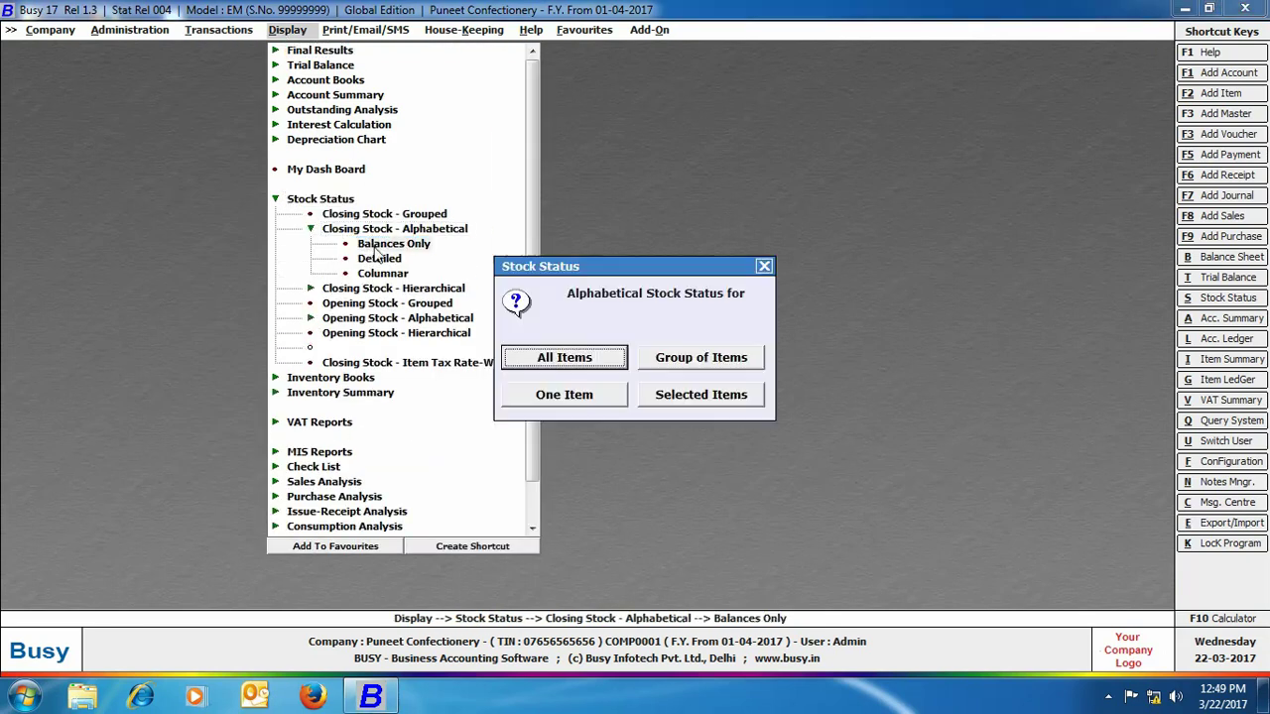
Run the report for Dairy Milk 40 Gms. only, with Show Packaging Unit set to Y
click(540, 397)
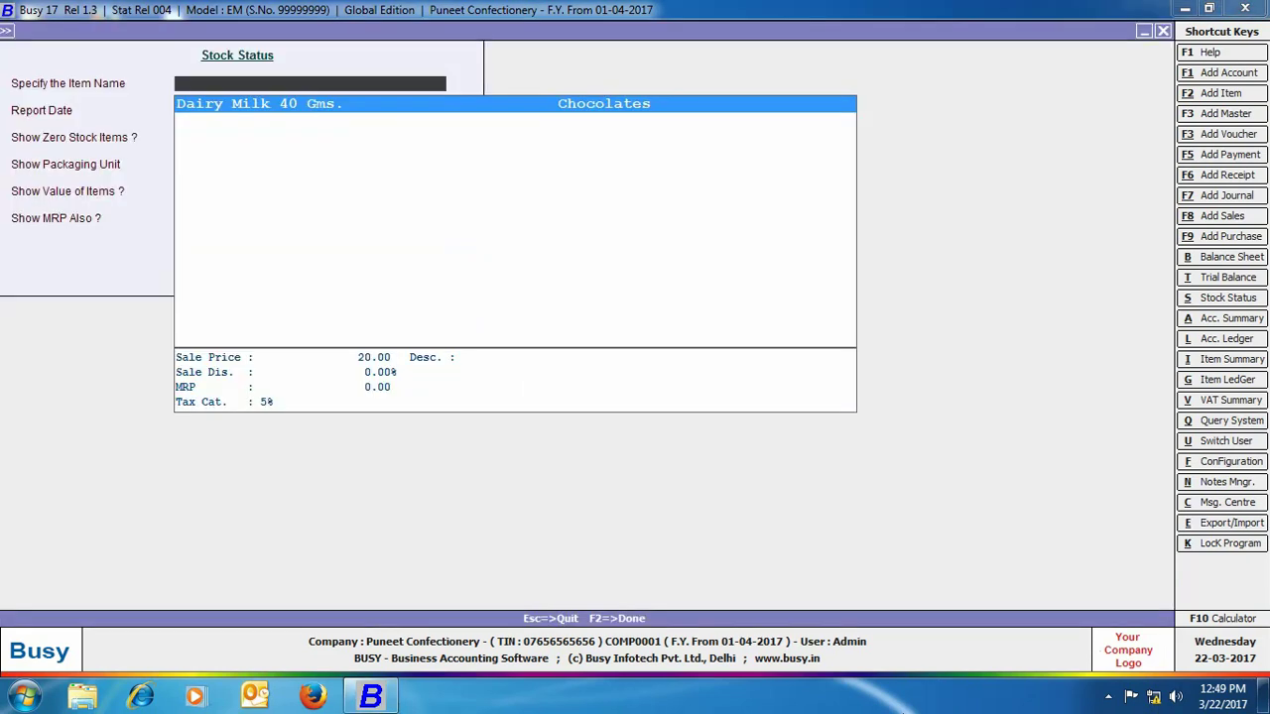
key(Return)
key(Return)
key(Return)
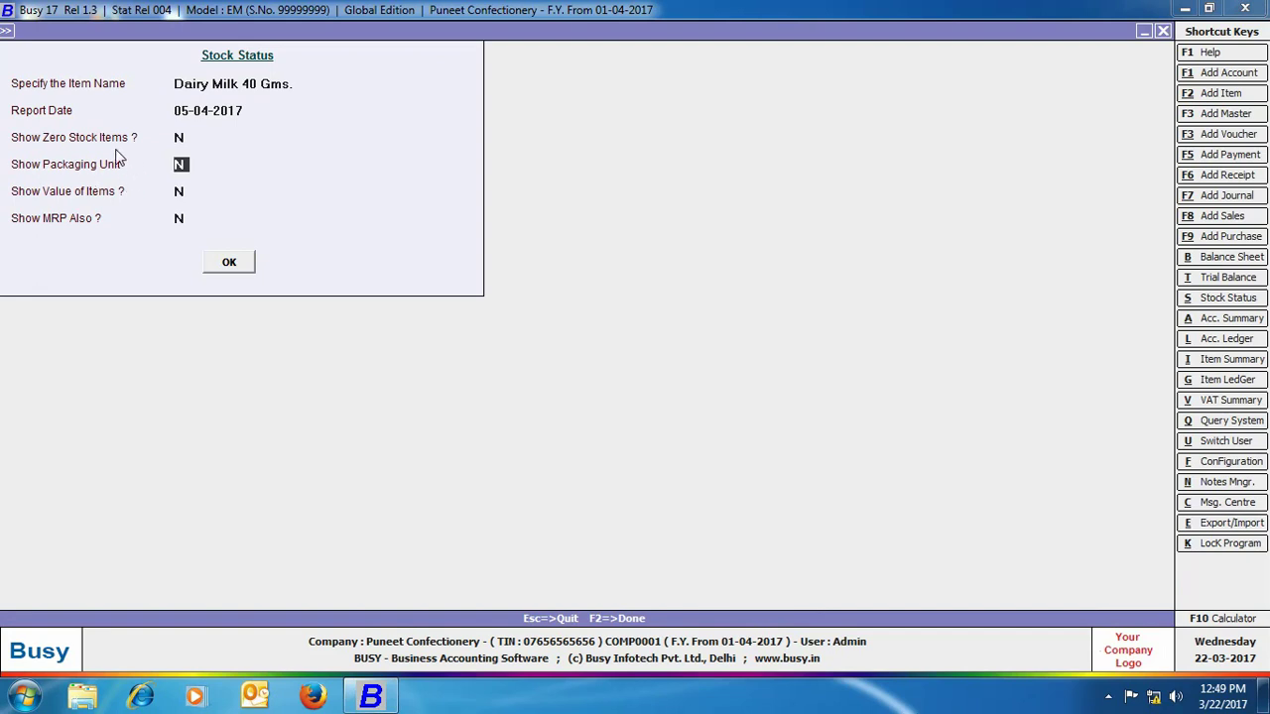
text(Y)
key(Return)
key(Return)
key(Return)
key(Return)
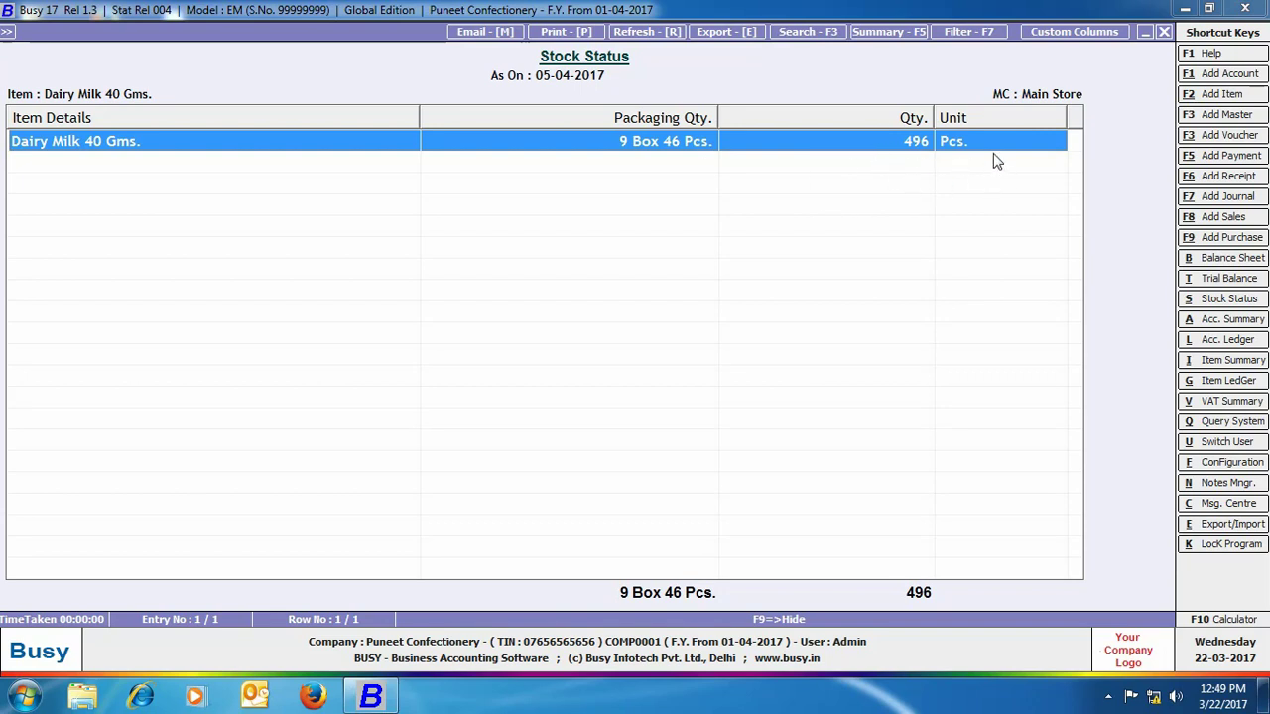
Close the Stock Status report window and dismiss the item-selection dialog
click(1163, 33)
key(Escape)
key(Escape)
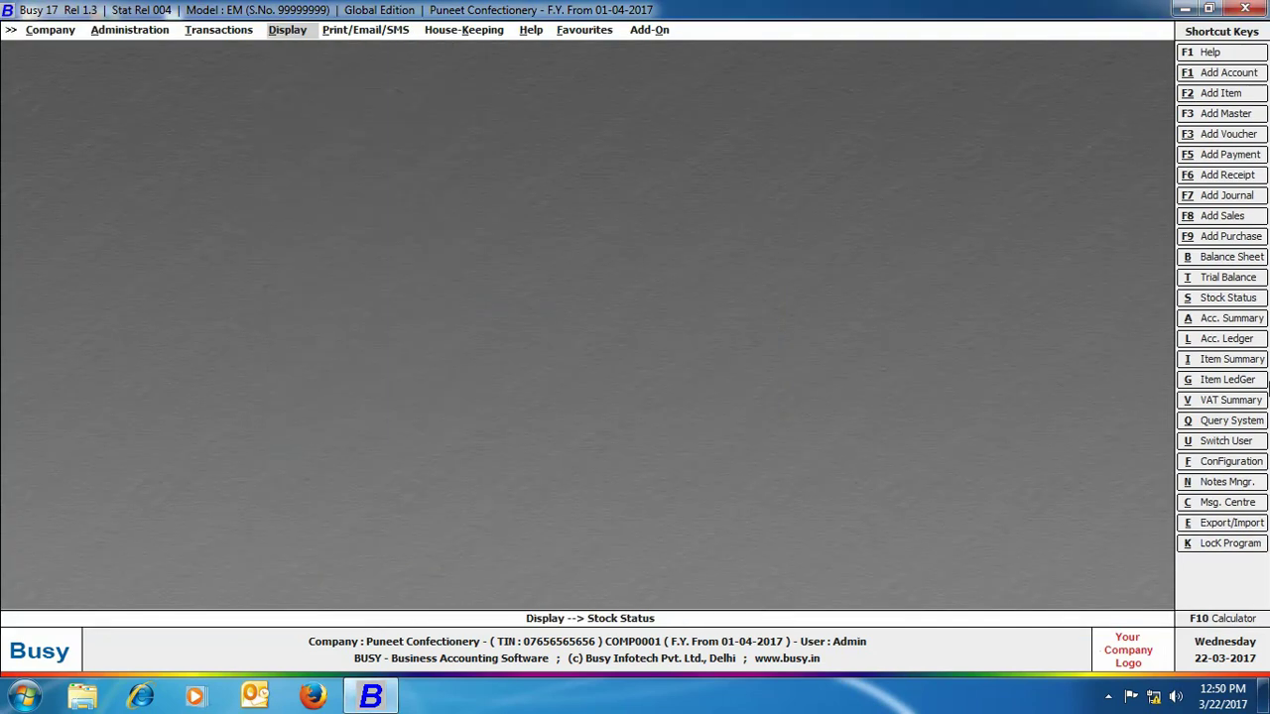